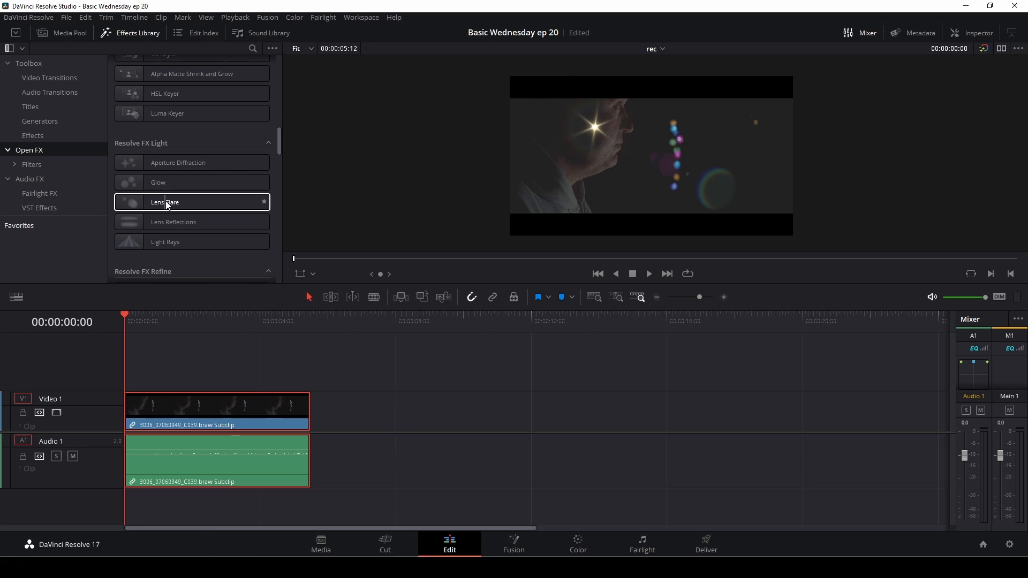
# Step: Apply the Lens Flare effect to the clip on Video 1 and show its effect settings
pyautogui.click(166, 202)
pyautogui.moveTo(166, 202); pyautogui.dragTo(234, 410)
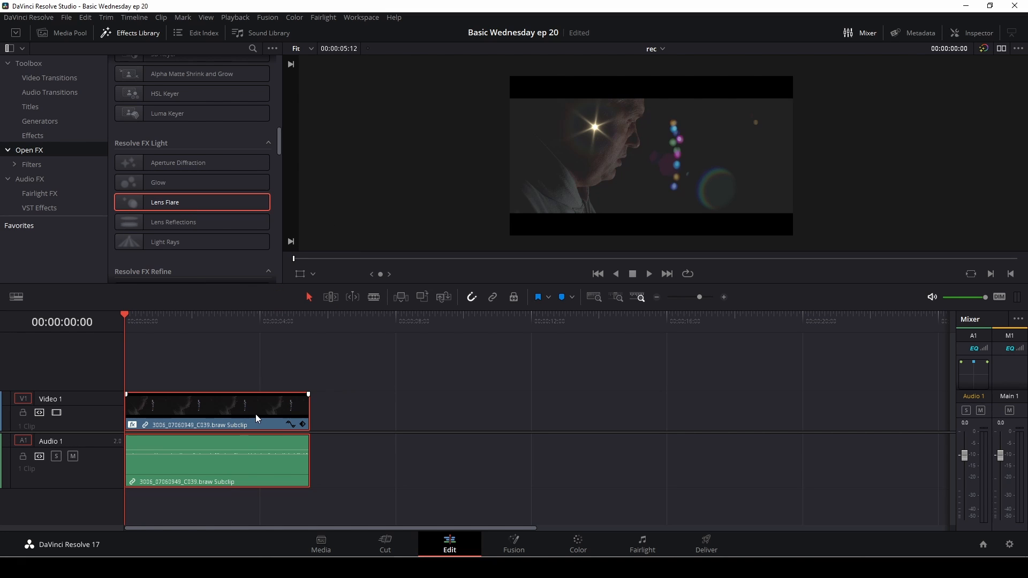
pyautogui.click(973, 34)
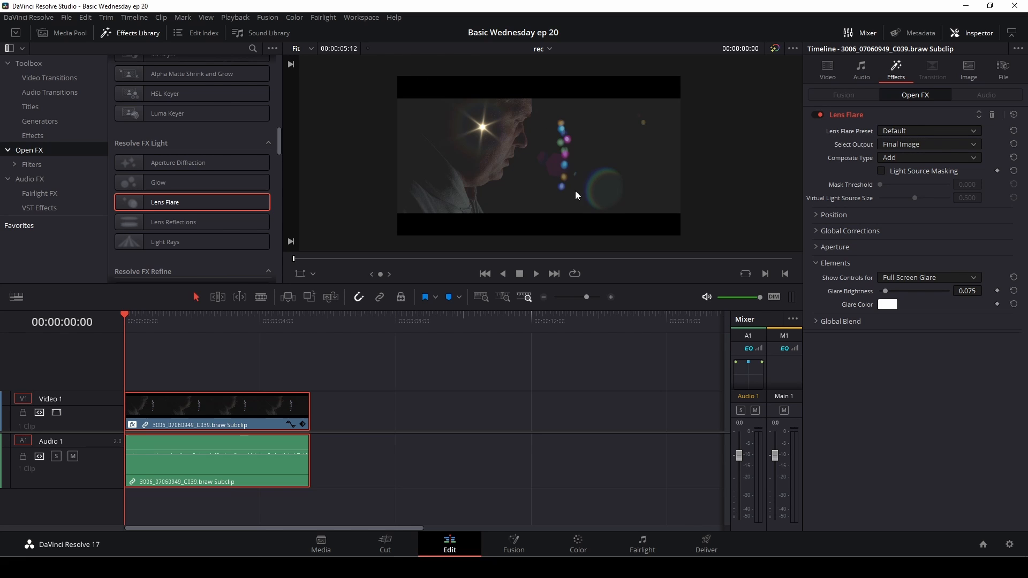
# Step: Try the Blank, MIR-I 2.8/37 and Late Afternoon lens flare presets on the clip
pyautogui.click(973, 132)
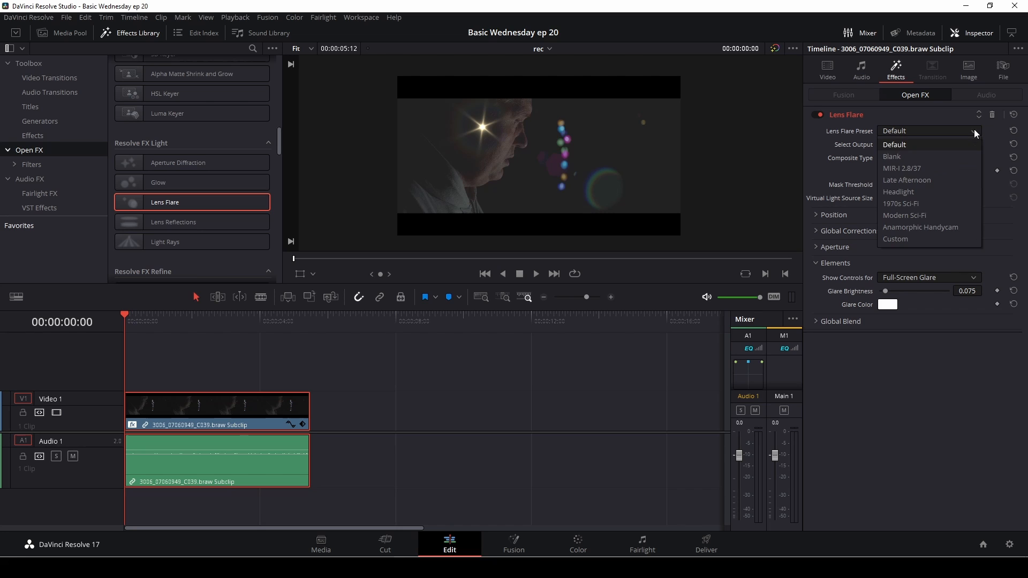
pyautogui.click(928, 157)
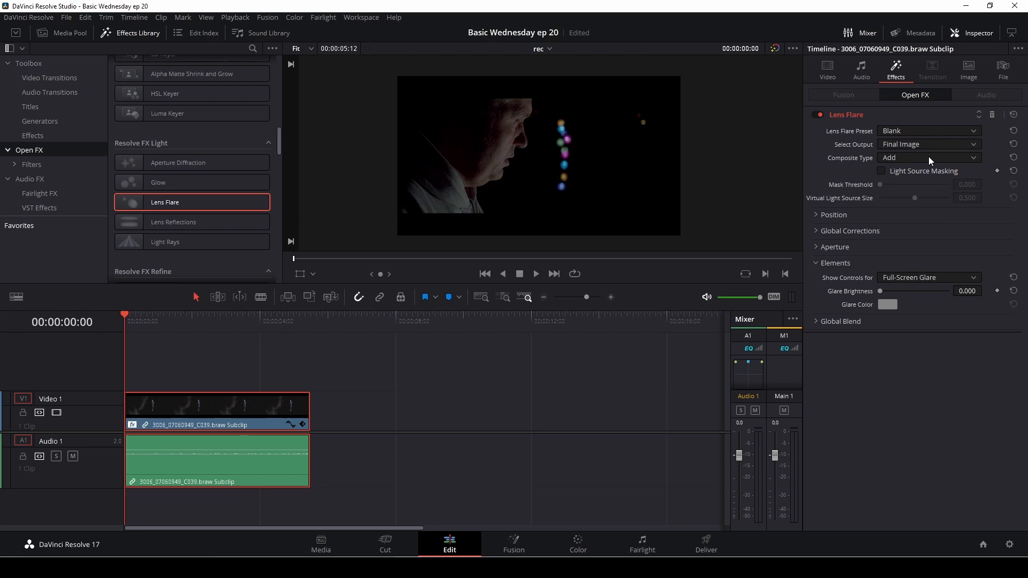
pyautogui.click(886, 172)
pyautogui.click(886, 172)
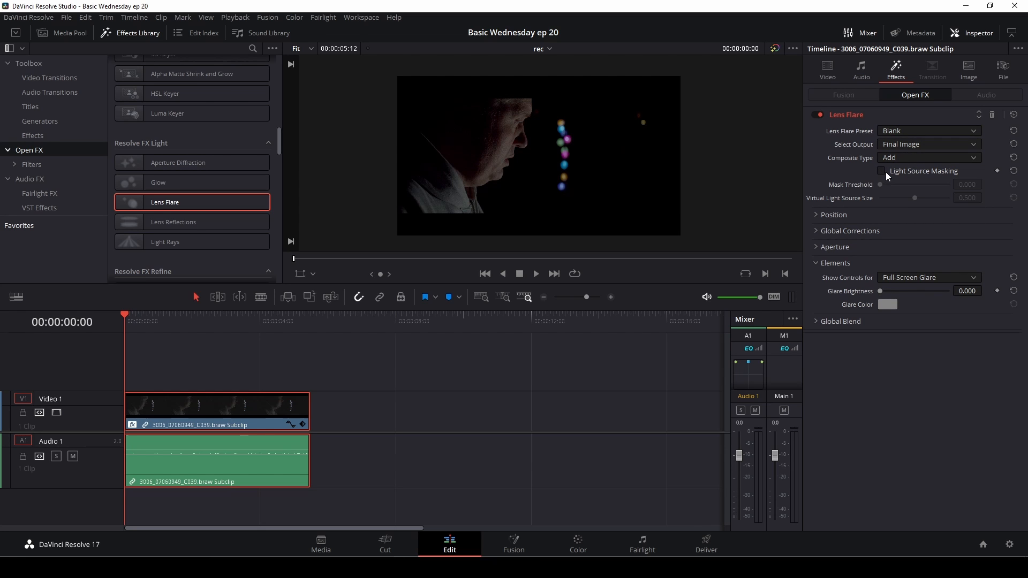
pyautogui.click(940, 131)
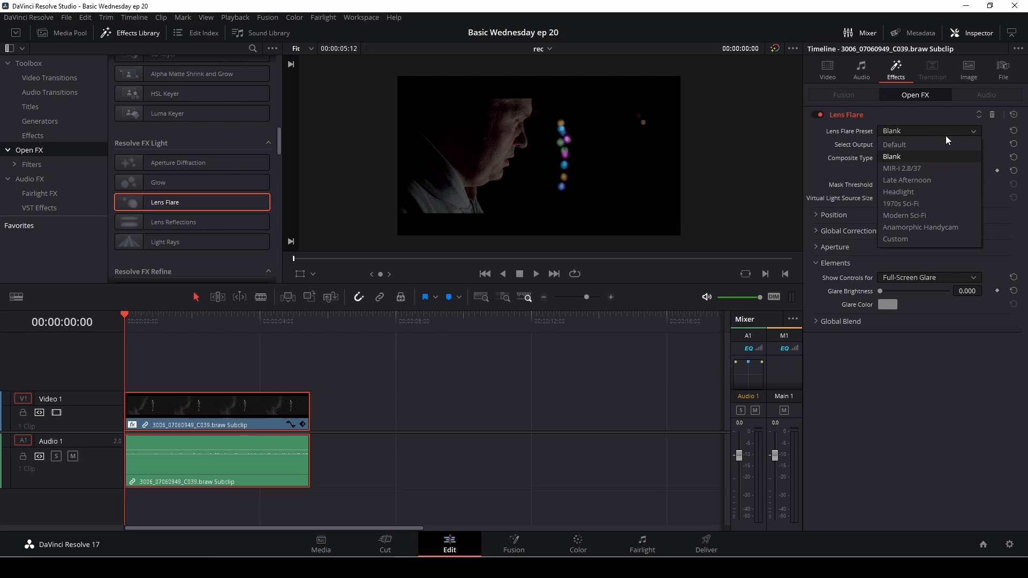
pyautogui.click(937, 167)
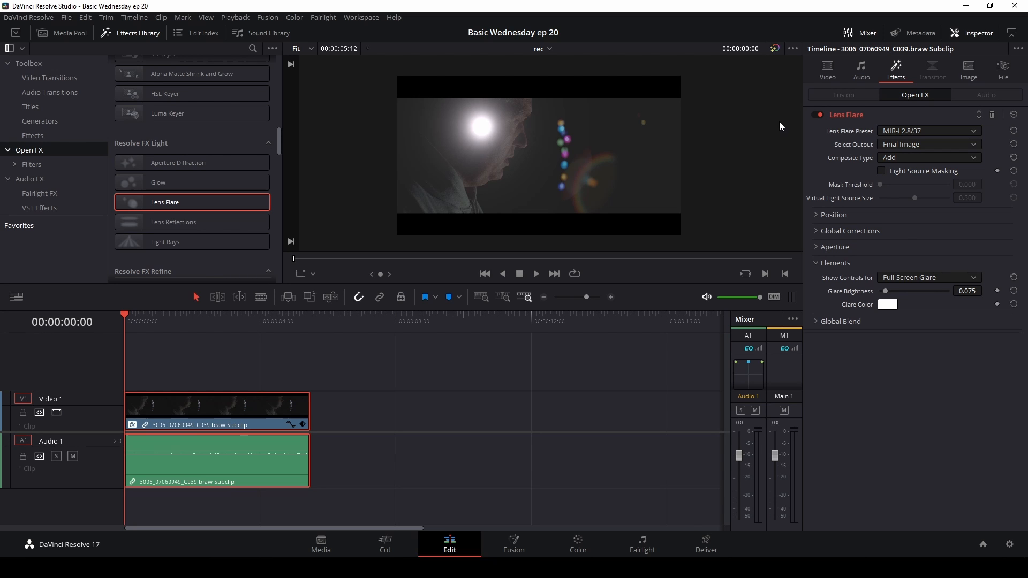
pyautogui.click(904, 129)
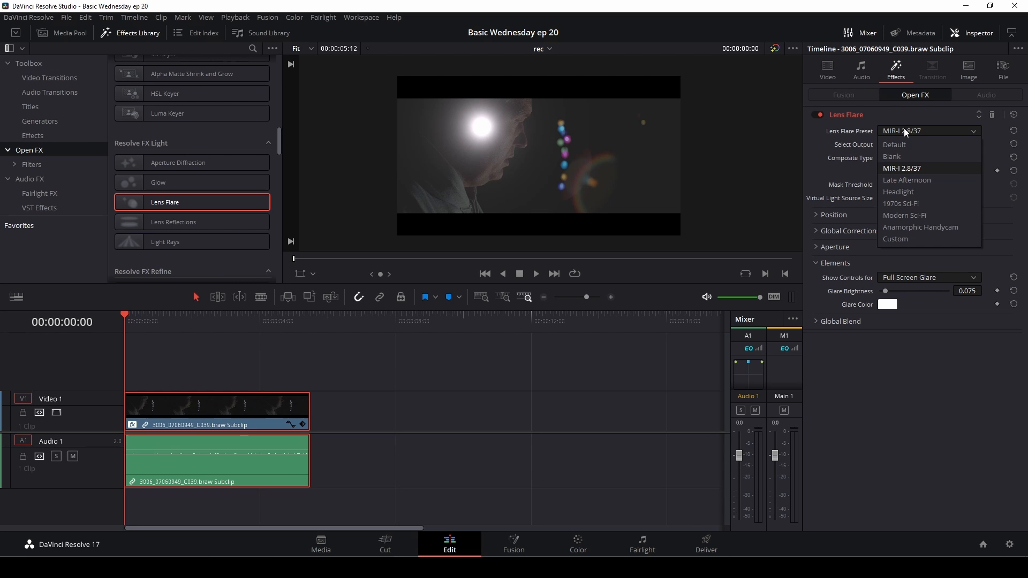
pyautogui.click(915, 181)
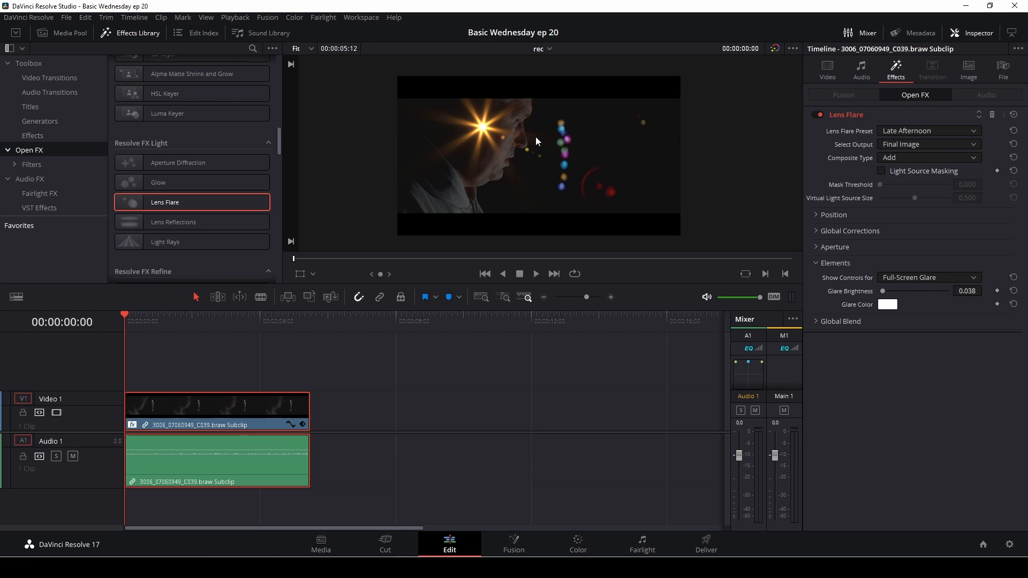
# Step: Try the Headlight, 1970s Sci-Fi, Modern Sci-Fi and Anamorphic Handycam lens flare presets on the clip
pyautogui.click(948, 131)
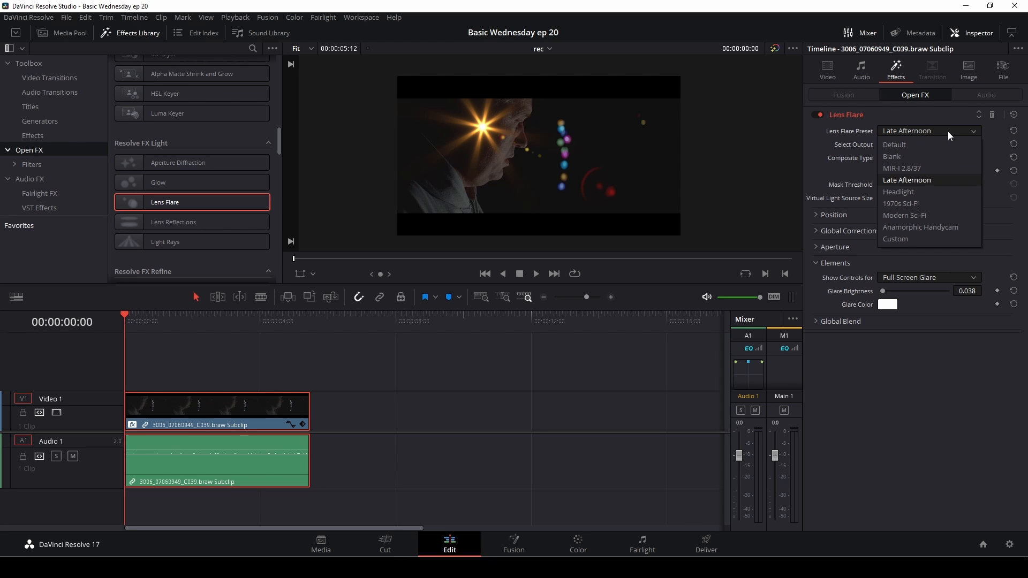
pyautogui.click(927, 192)
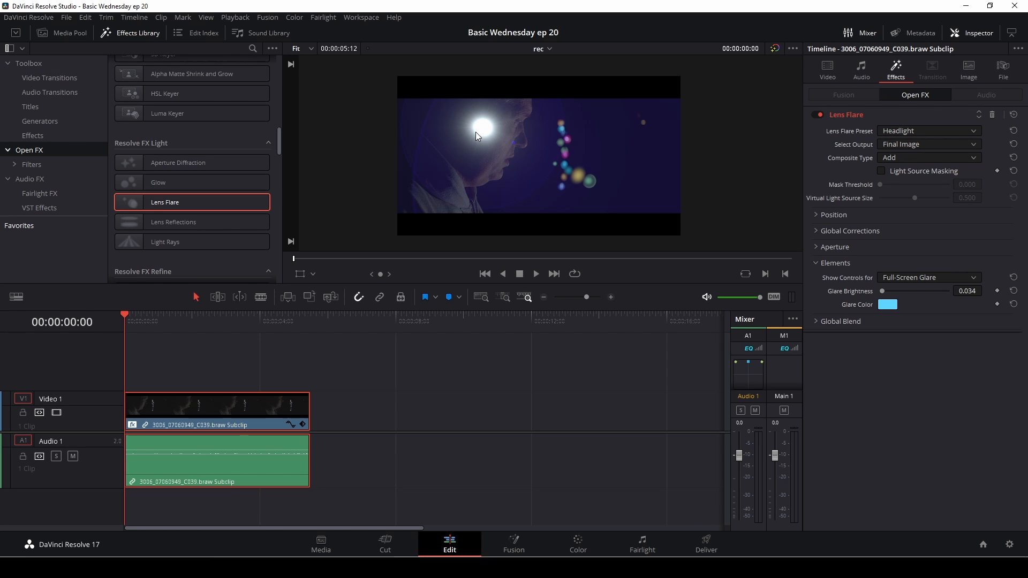
pyautogui.click(926, 130)
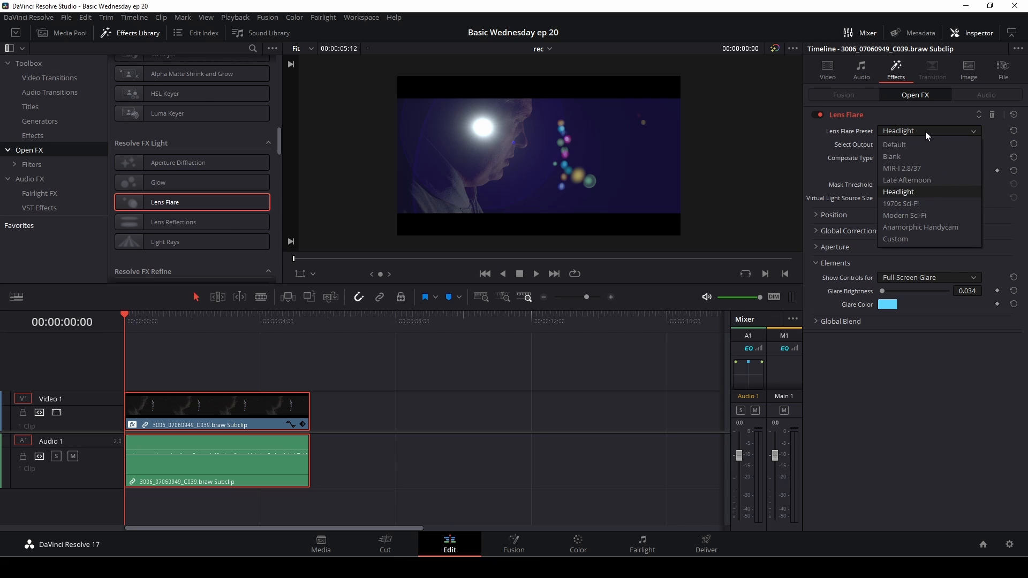
pyautogui.click(923, 204)
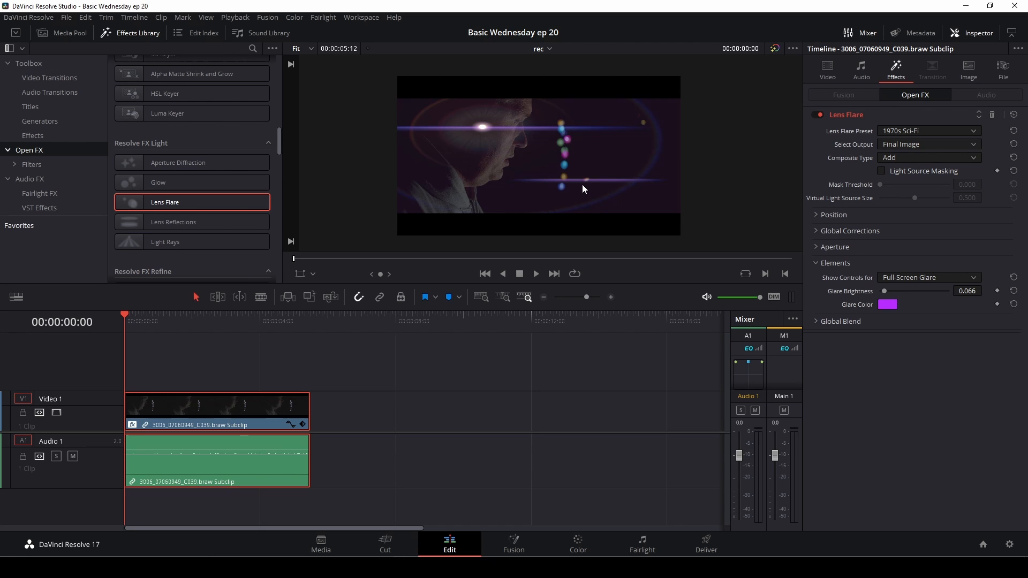
pyautogui.click(907, 129)
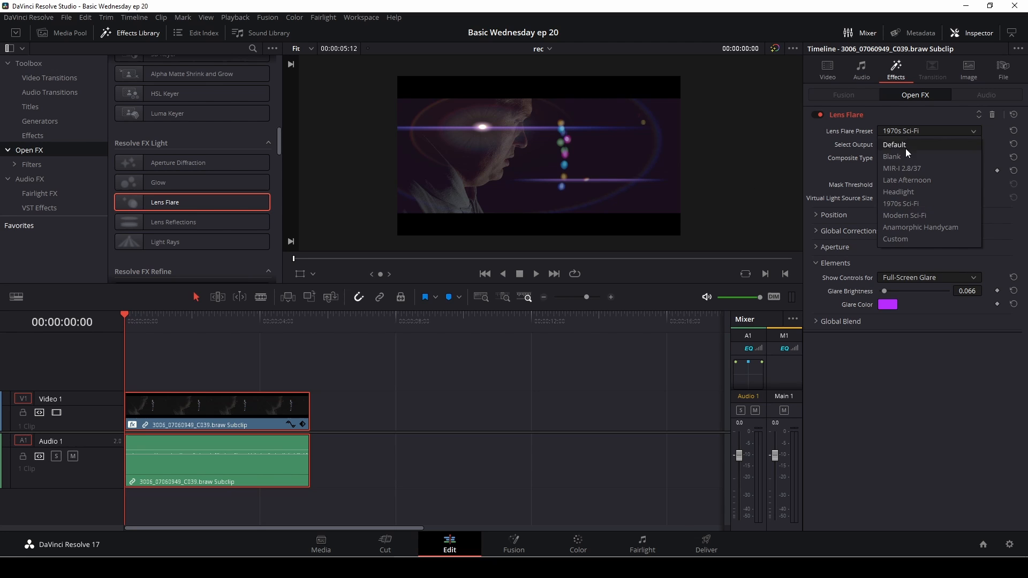
pyautogui.click(906, 215)
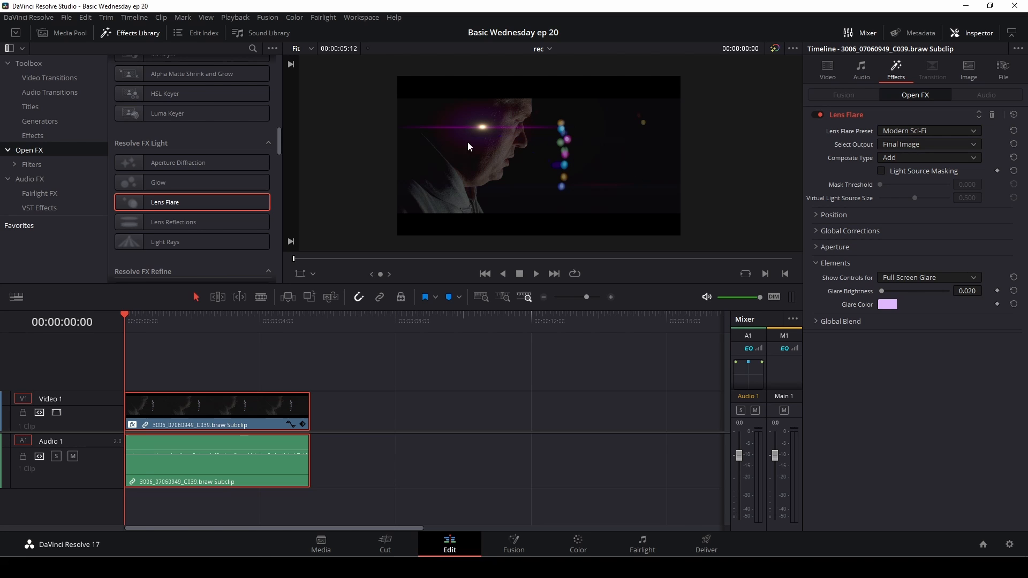
pyautogui.click(939, 129)
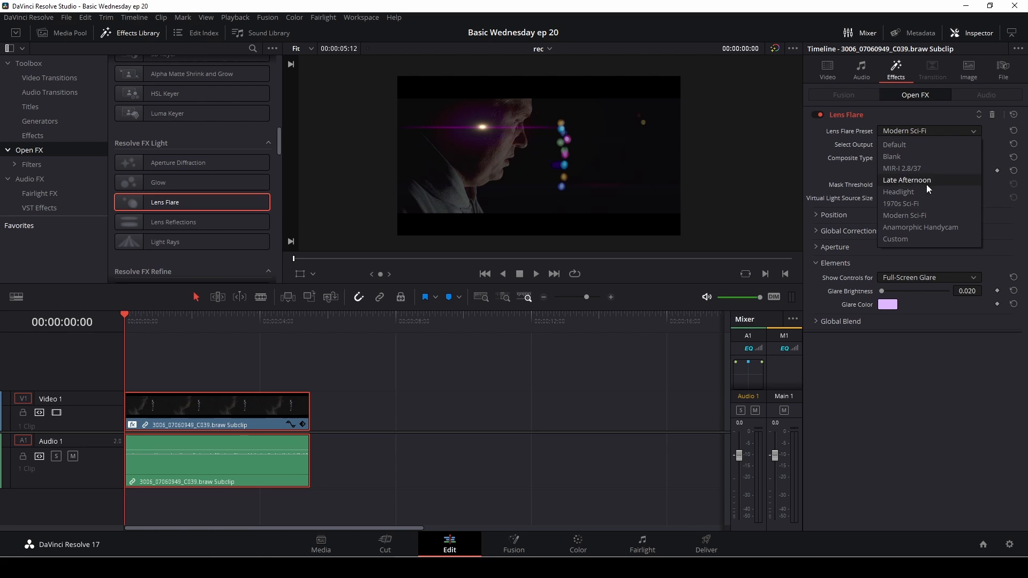
pyautogui.click(957, 226)
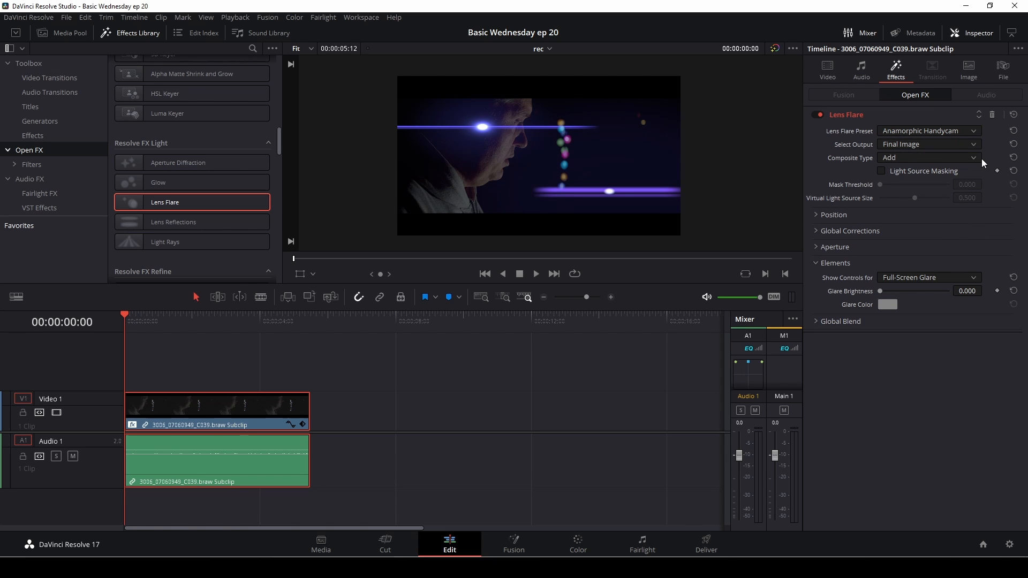
# Step: Set the lens flare preset to MIR-I 2.8/37
pyautogui.click(976, 132)
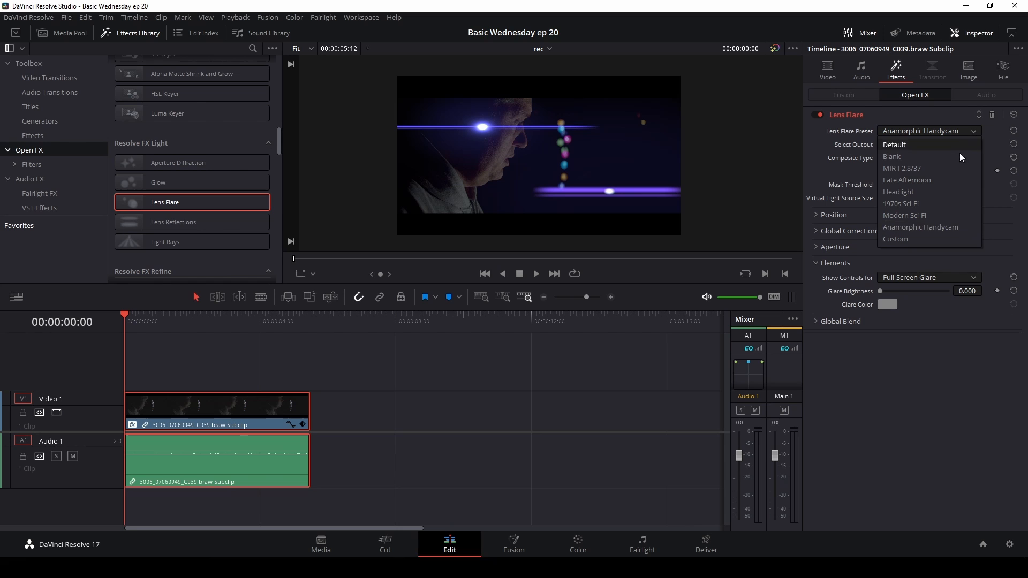
pyautogui.click(950, 169)
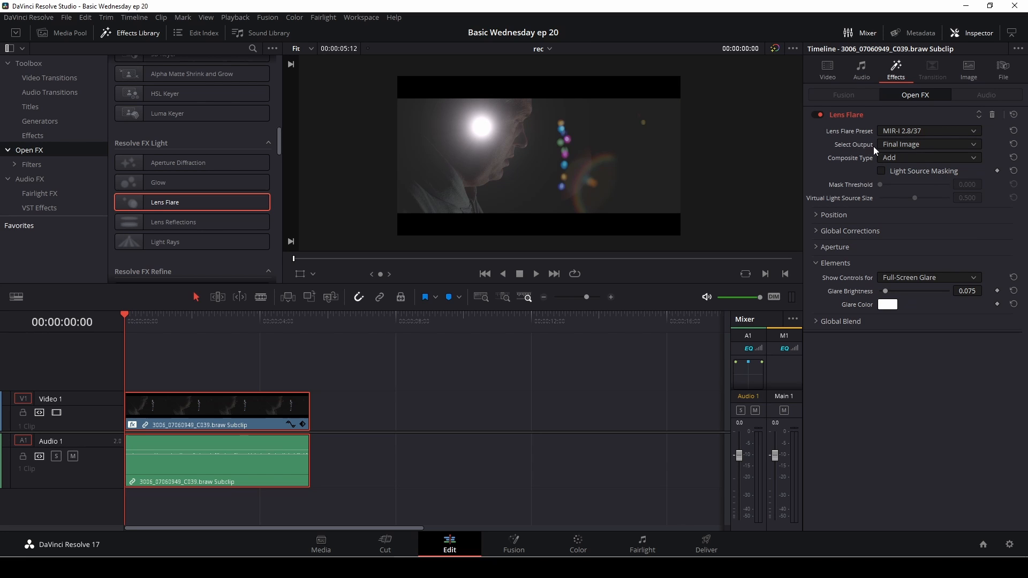
# Step: Preview the flare's Source Mask, Magnified Source Mask and Flare Elements Alone outputs, and return the output to Final Image
pyautogui.click(953, 143)
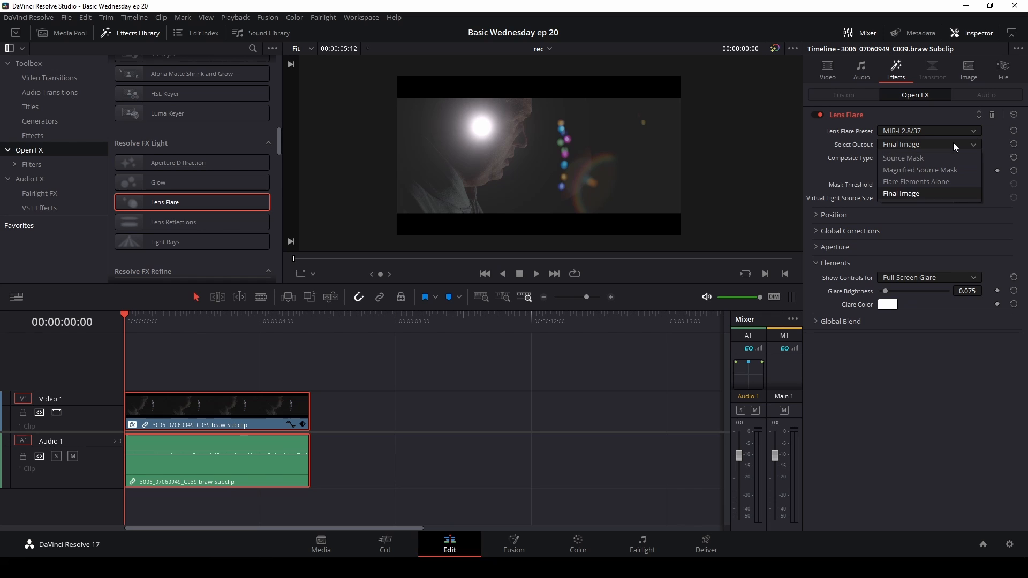
pyautogui.click(944, 158)
pyautogui.click(941, 145)
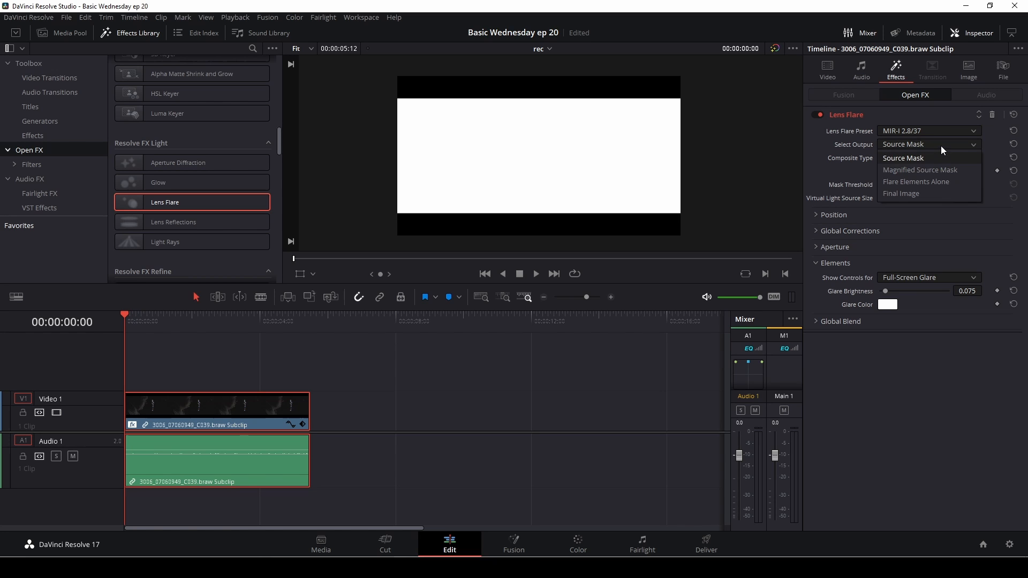
pyautogui.click(937, 170)
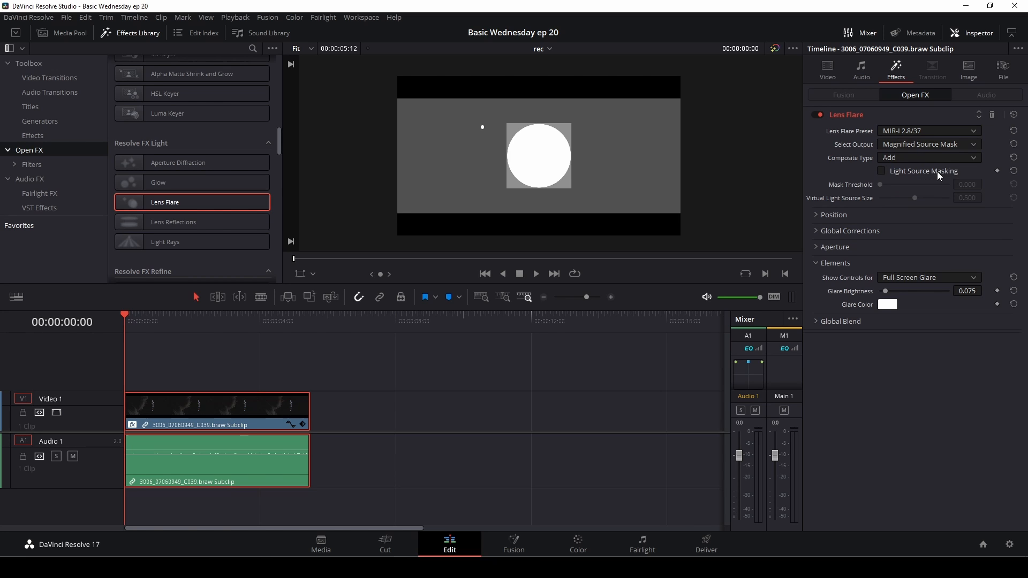
pyautogui.click(913, 143)
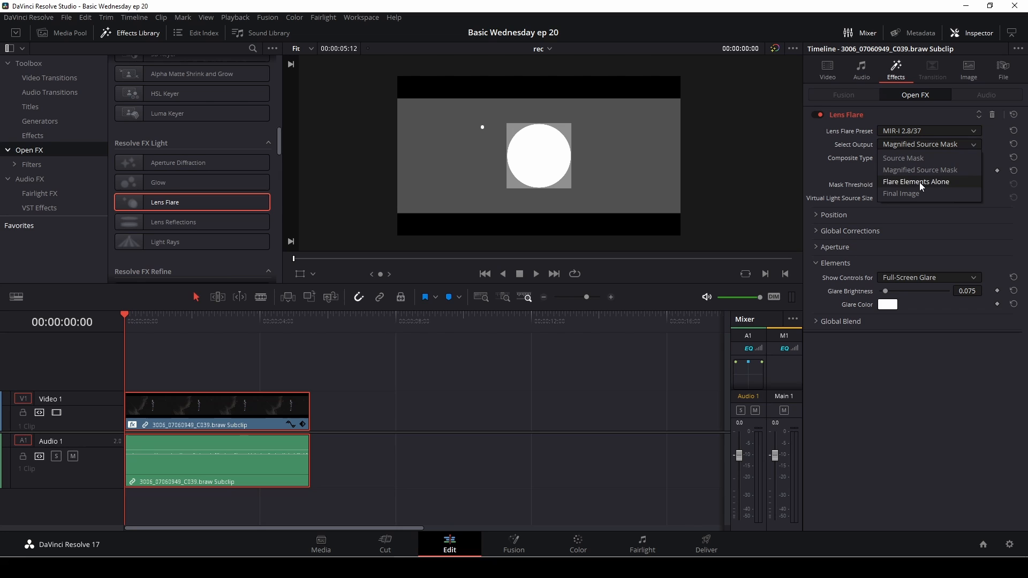
pyautogui.click(933, 182)
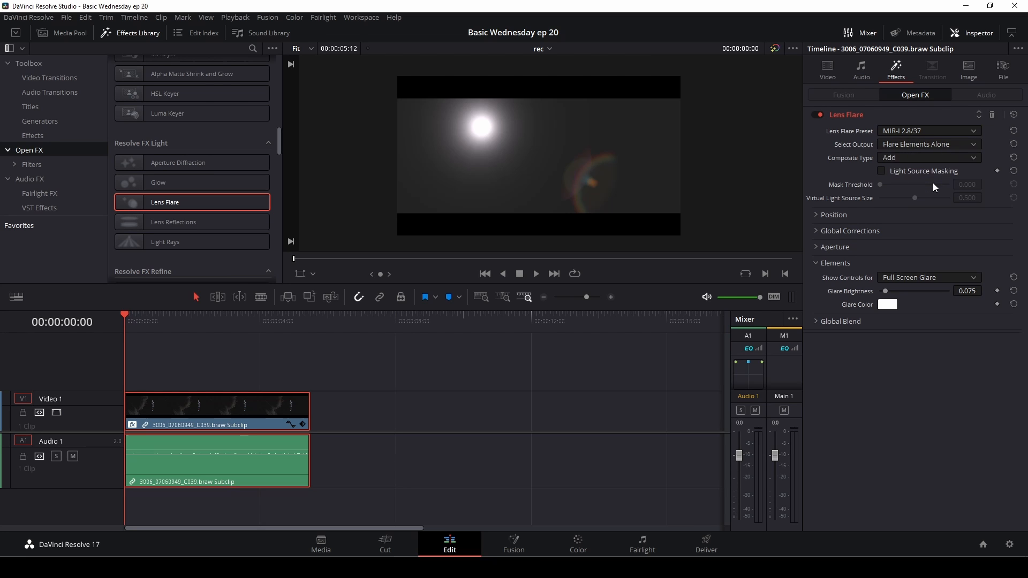
pyautogui.click(906, 158)
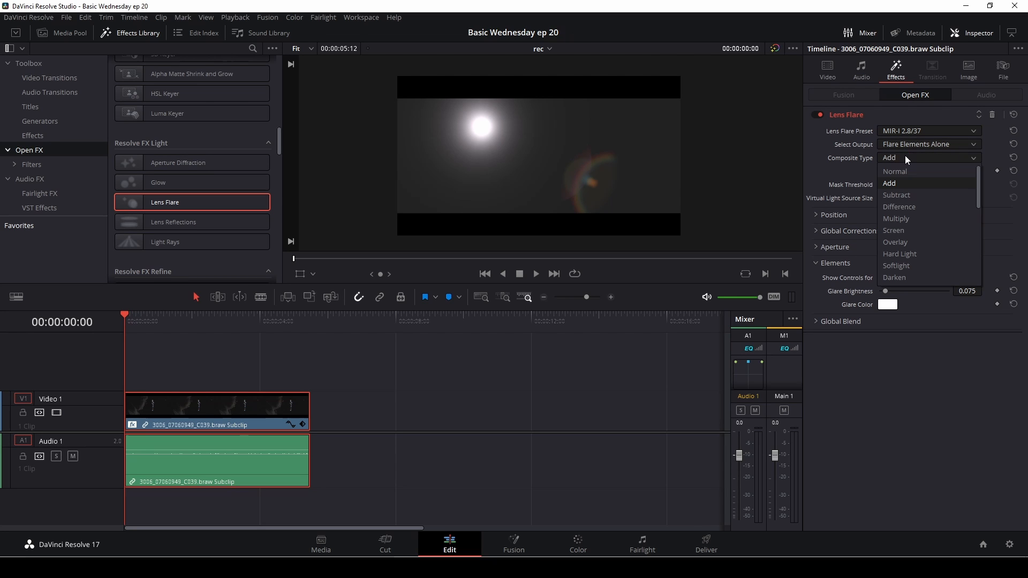
pyautogui.click(908, 143)
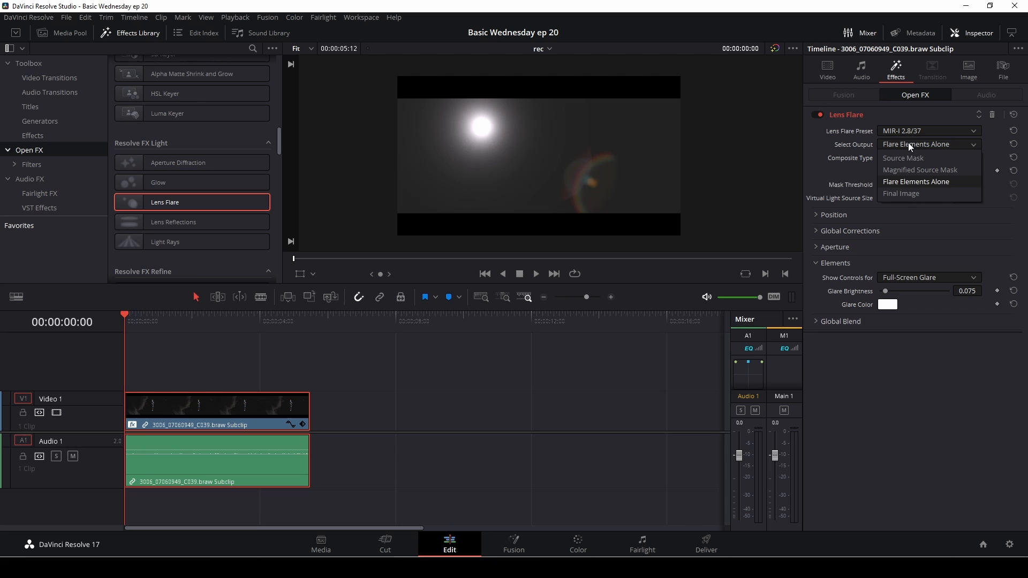
pyautogui.click(908, 194)
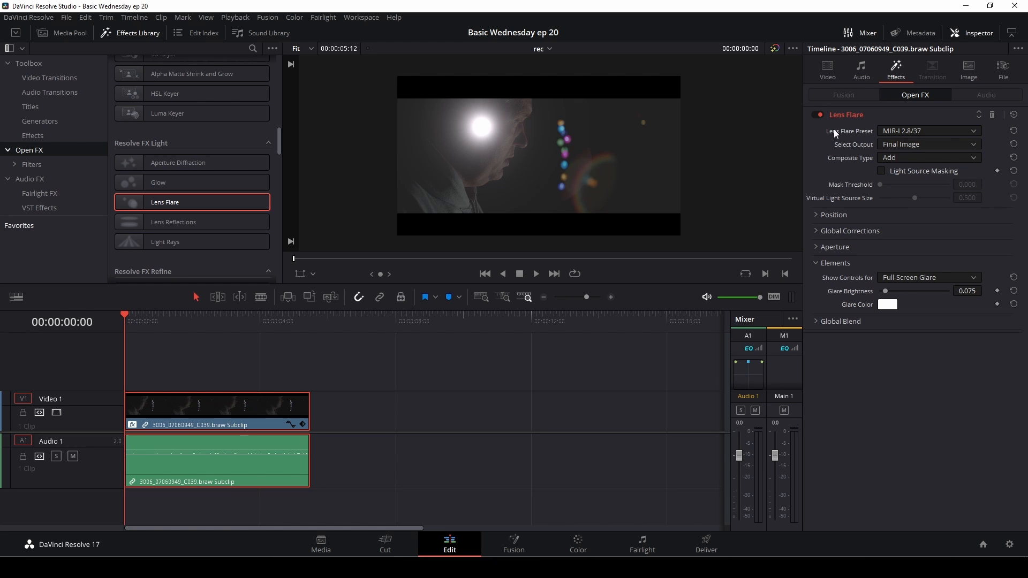
# Step: Set the lens flare's X position to 0.859 and keyframe the position at the start of the clip
pyautogui.click(819, 215)
pyautogui.moveTo(902, 231); pyautogui.dragTo(921, 230)
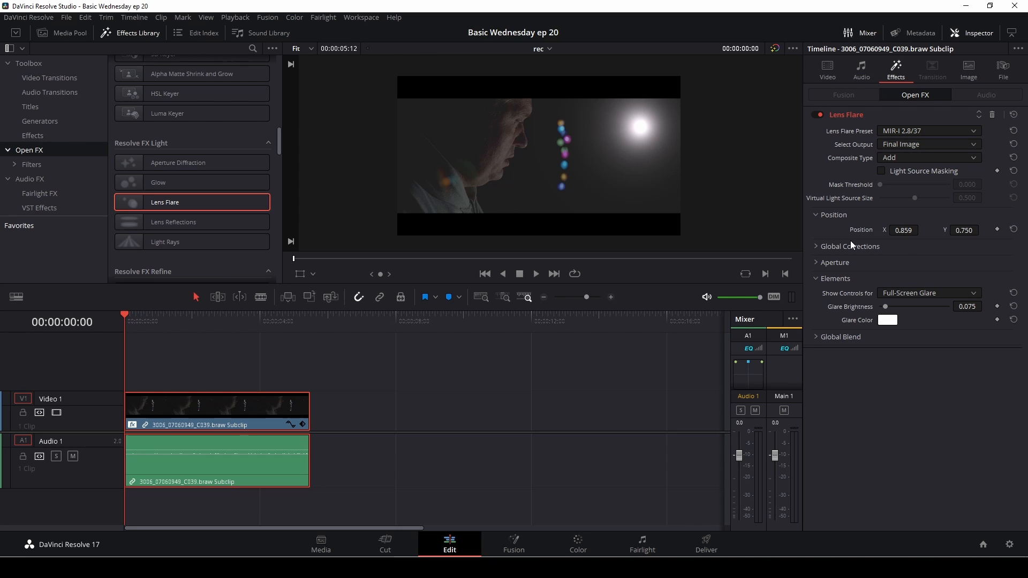
pyautogui.click(997, 229)
# Step: Set the flare's X position to 0.652 at 00:00:04:00 and play back the animation from the clip's start
pyautogui.moveTo(124, 318); pyautogui.dragTo(261, 320)
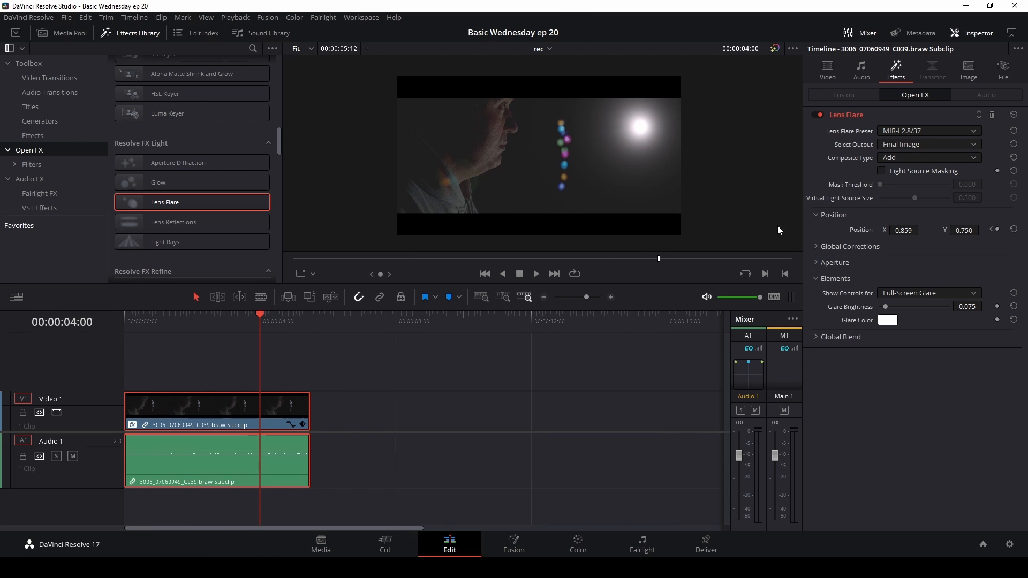
pyautogui.moveTo(910, 232); pyautogui.dragTo(860, 232)
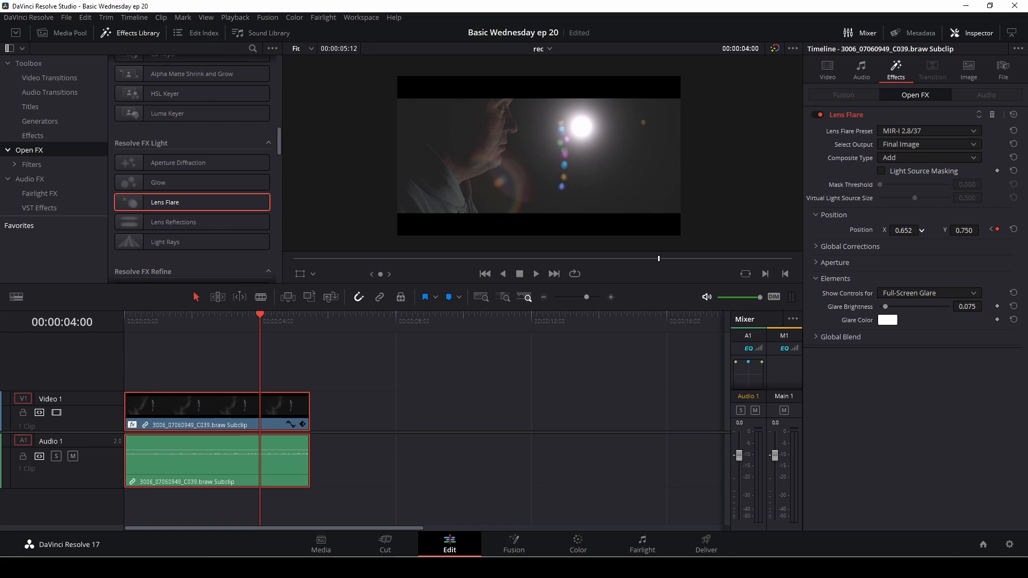
pyautogui.moveTo(258, 314); pyautogui.dragTo(128, 325)
pyautogui.press('space')
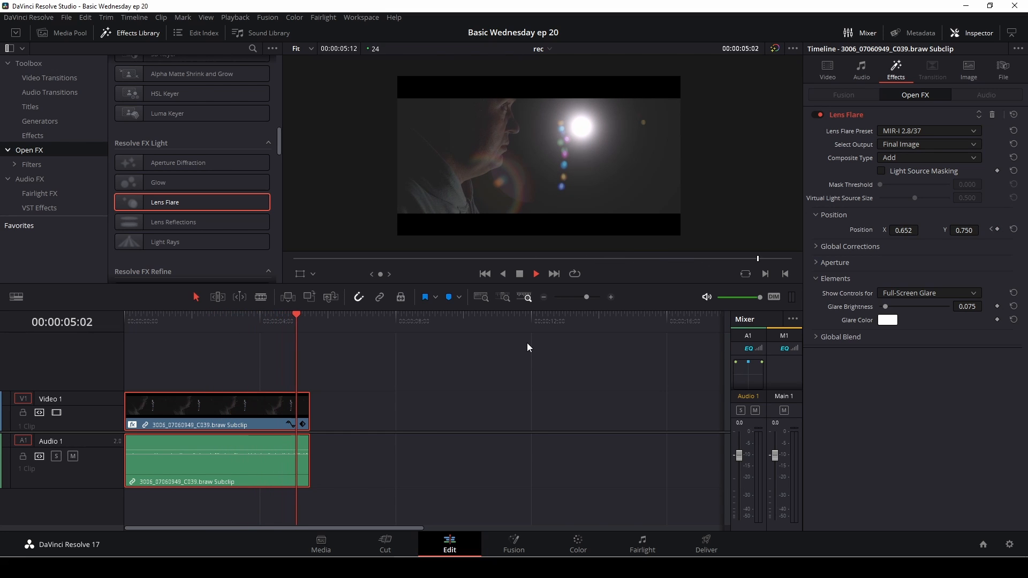
pyautogui.press('space')
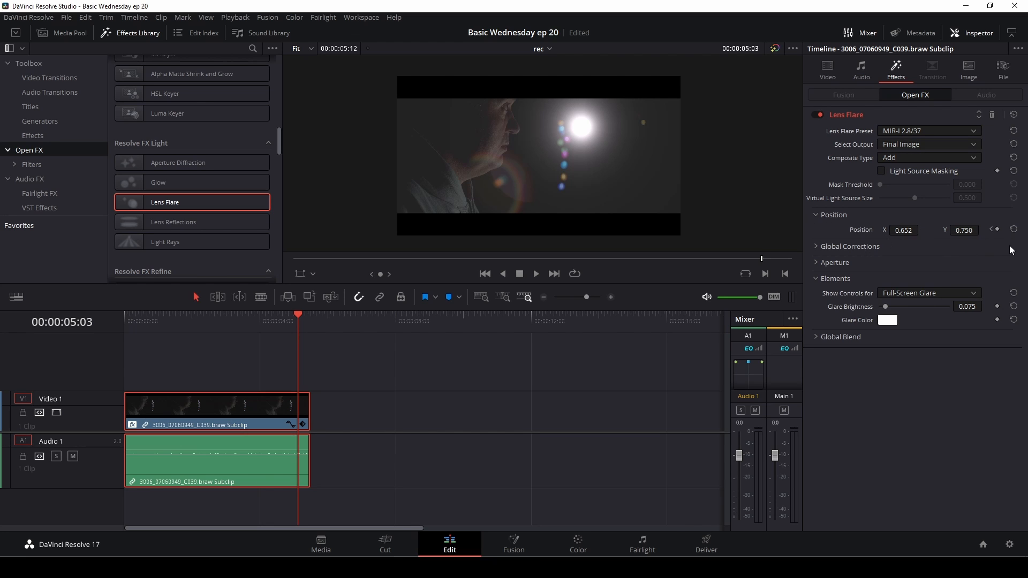
# Step: In the flare's global corrections, set Global Scaling to 1.953, Anamorphism to 1.506 and the lens center X position to 0.634
pyautogui.click(816, 247)
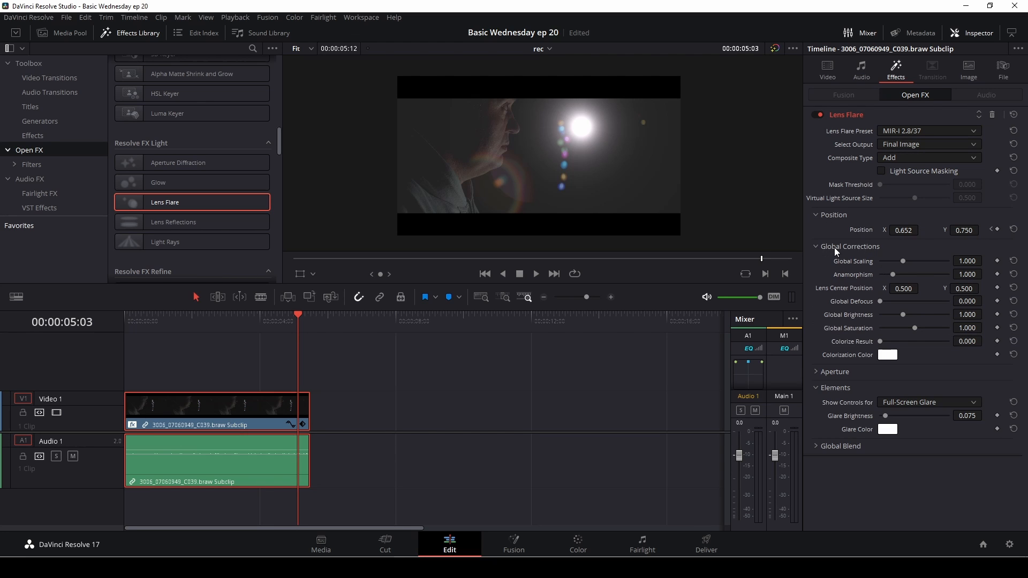
pyautogui.moveTo(903, 261); pyautogui.dragTo(924, 262)
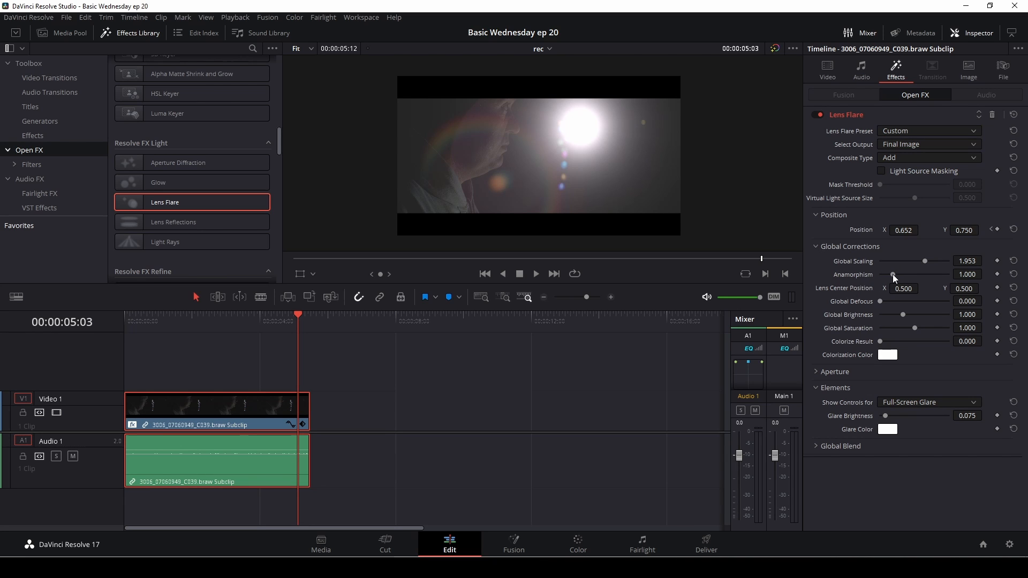
pyautogui.moveTo(892, 275); pyautogui.dragTo(921, 288)
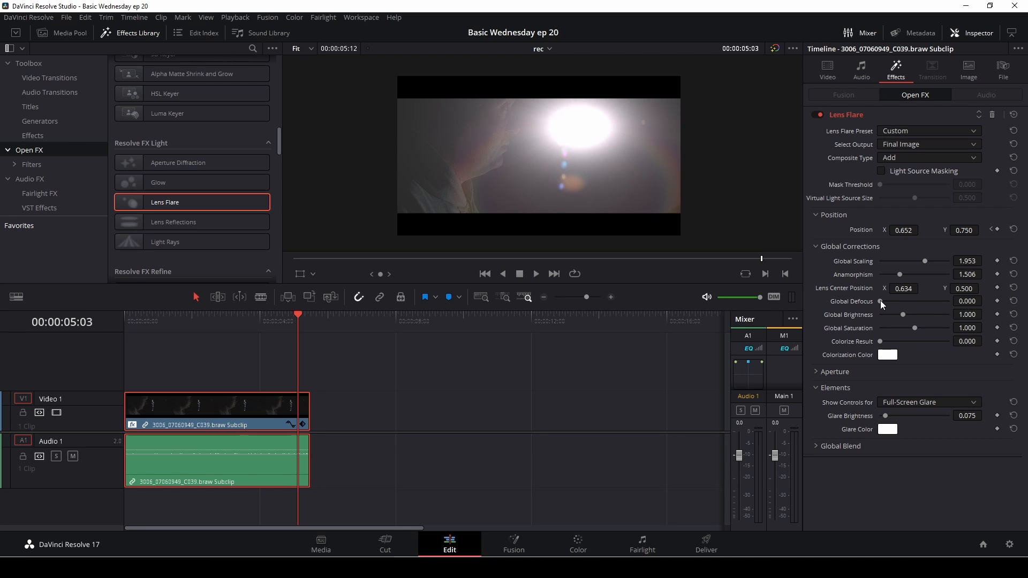
# Step: In the flare's global corrections, set Global Defocus to 0.078, Global Brightness to 1.233 and Global Saturation to 1.147
pyautogui.moveTo(881, 301)
pyautogui.mouseDown()
pyautogui.moveTo(935, 307)
pyautogui.moveTo(867, 305)
pyautogui.mouseUp()
pyautogui.click(885, 301)
pyautogui.moveTo(906, 302)
pyautogui.mouseDown()
pyautogui.moveTo(953, 312)
pyautogui.moveTo(885, 307)
pyautogui.moveTo(940, 316)
pyautogui.moveTo(872, 319)
pyautogui.moveTo(908, 317)
pyautogui.mouseUp()
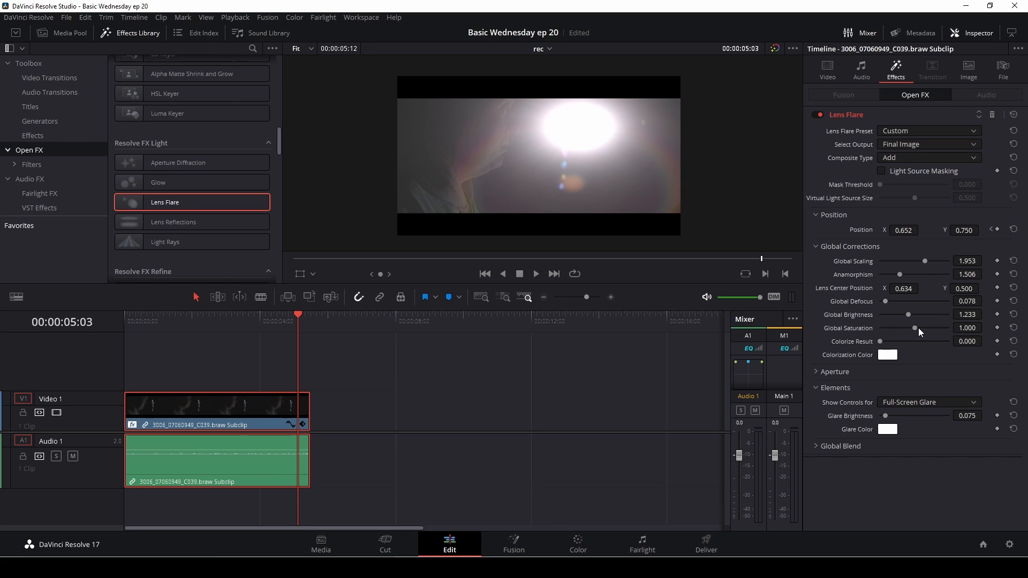
pyautogui.moveTo(916, 328); pyautogui.dragTo(881, 350)
# Step: Set the flare's colorization color to blue #00aaff and Colorize Result to 0.674
pyautogui.click(888, 355)
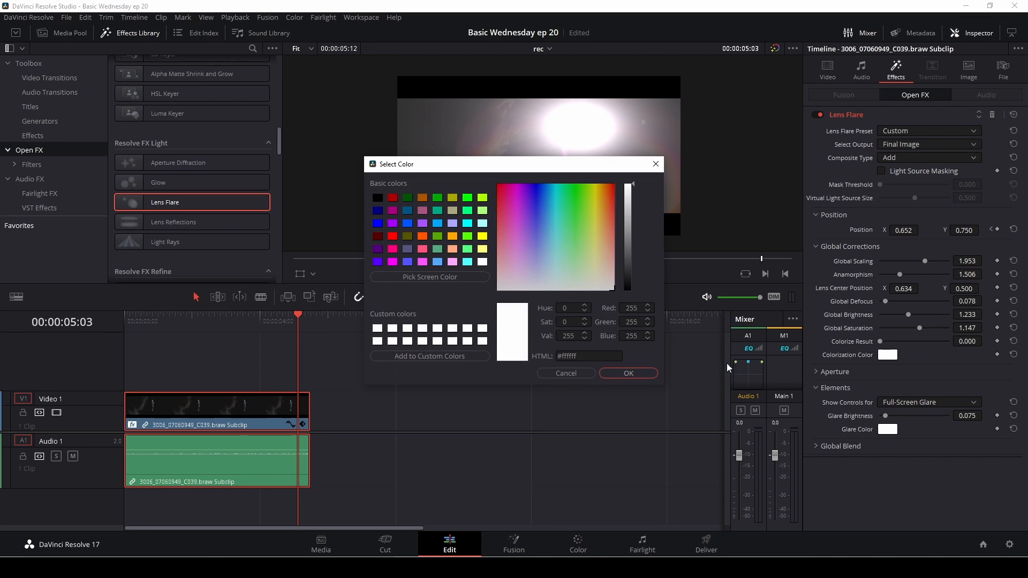
pyautogui.click(438, 223)
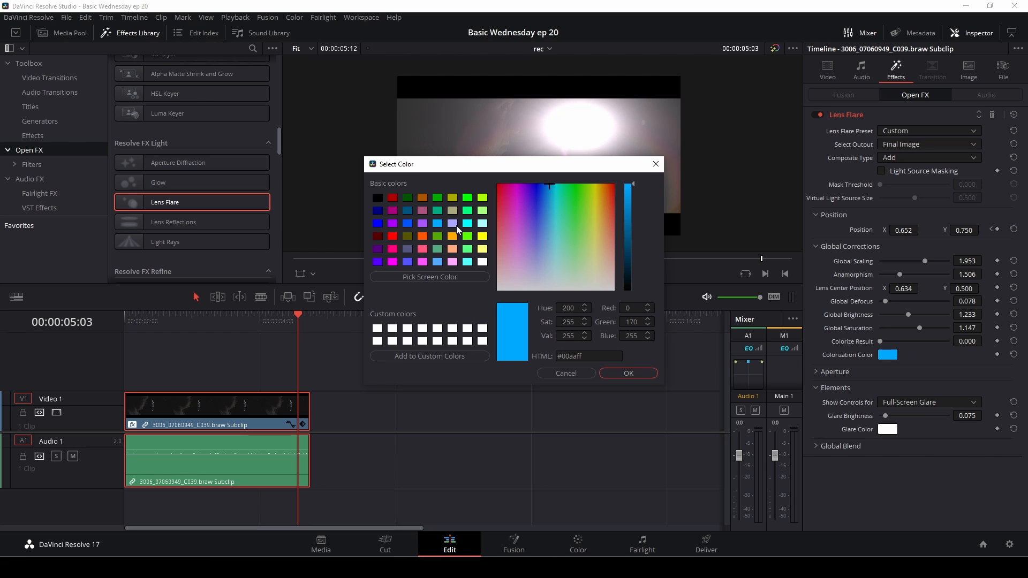
pyautogui.click(634, 373)
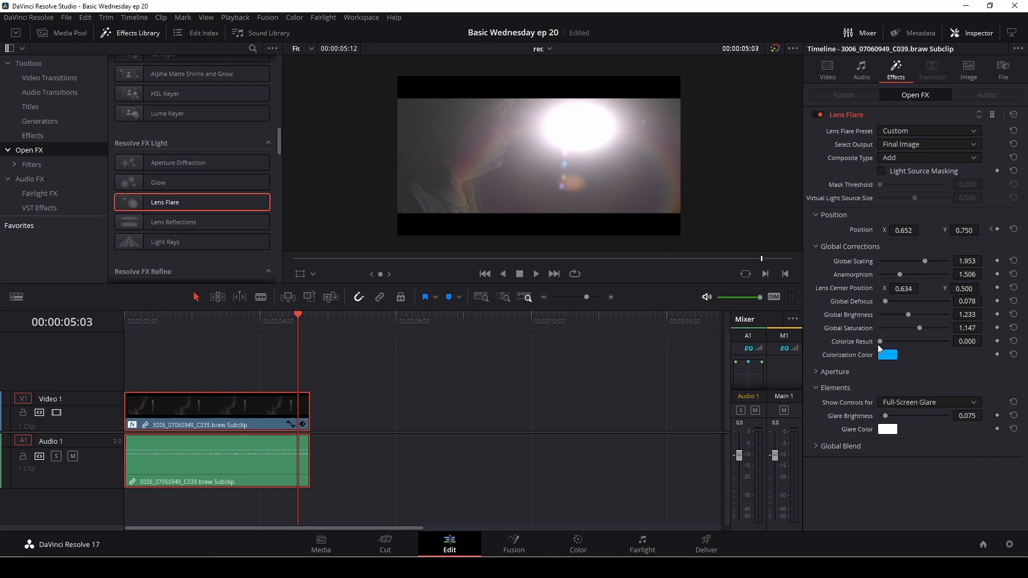
pyautogui.moveTo(884, 342); pyautogui.dragTo(926, 348)
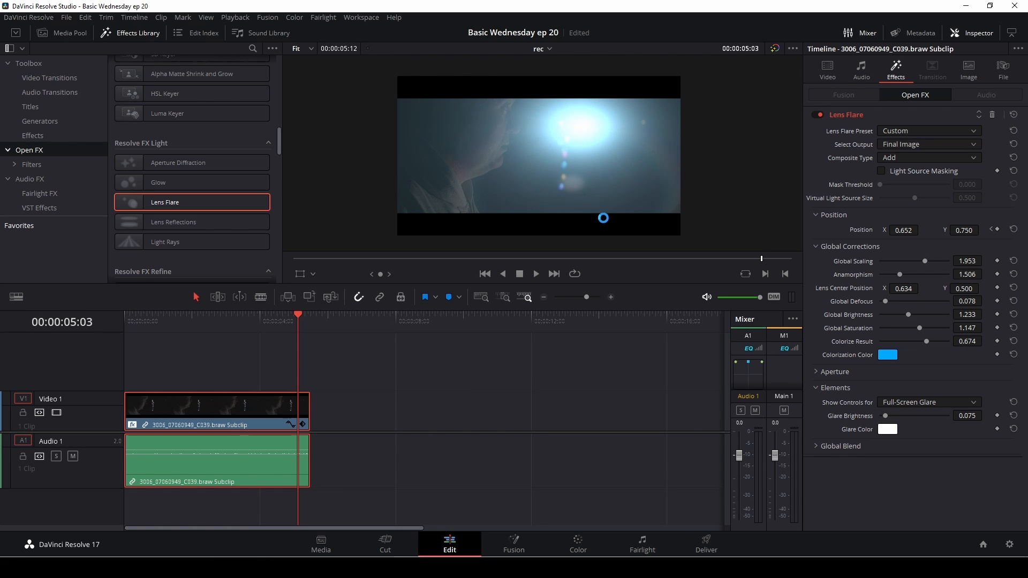
# Step: Set the lens flare's Aperture Blades to 15 and the aperture Angle to 0.512
pyautogui.click(815, 372)
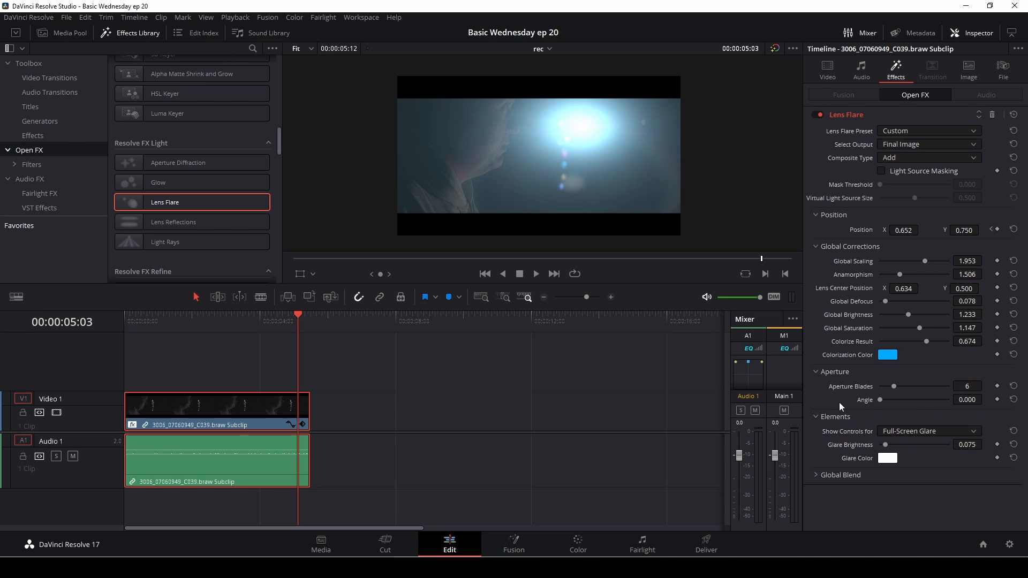
pyautogui.moveTo(893, 387); pyautogui.dragTo(943, 390)
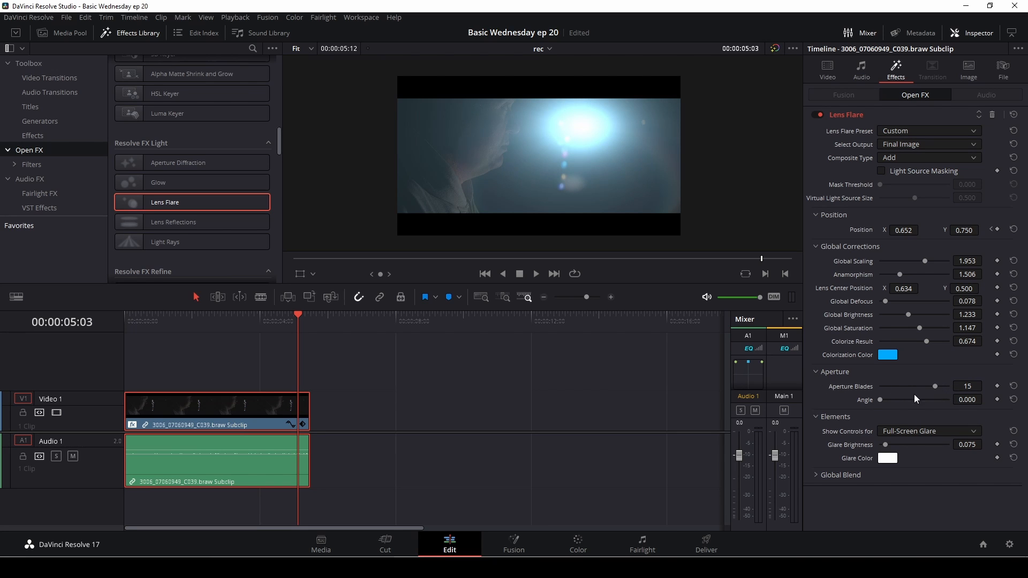
pyautogui.moveTo(880, 401); pyautogui.dragTo(917, 401)
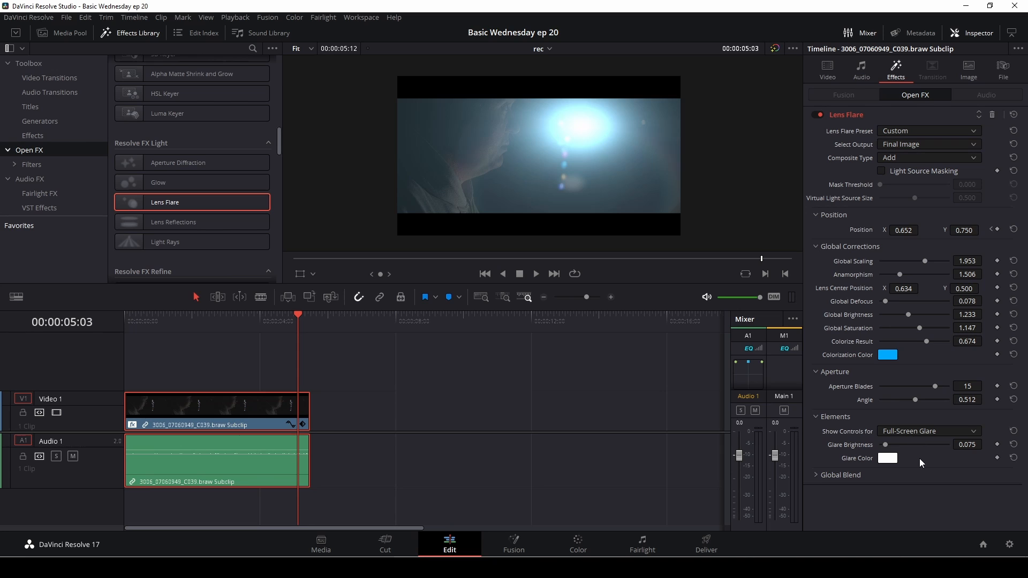
# Step: Set the lens flare's global Blend to 0.613 and scrub through the clip to review the effect
pyautogui.click(816, 476)
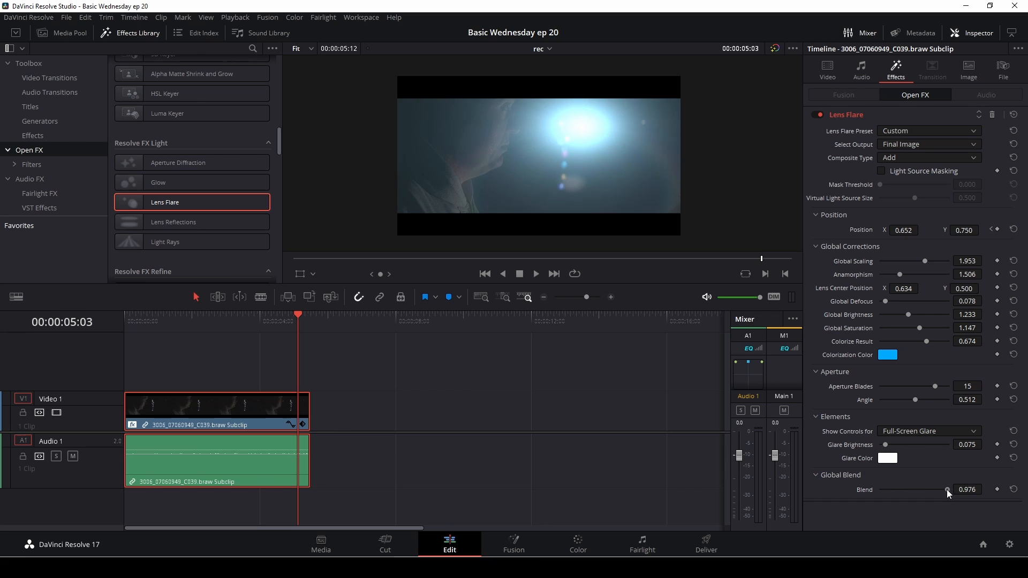
pyautogui.moveTo(947, 490); pyautogui.dragTo(922, 491)
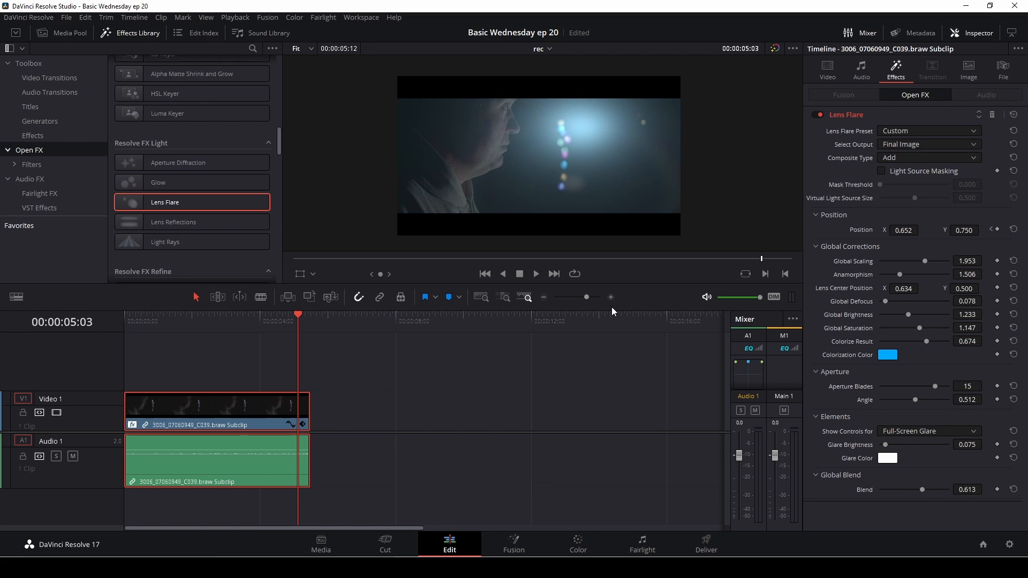
pyautogui.moveTo(299, 328); pyautogui.dragTo(132, 327)
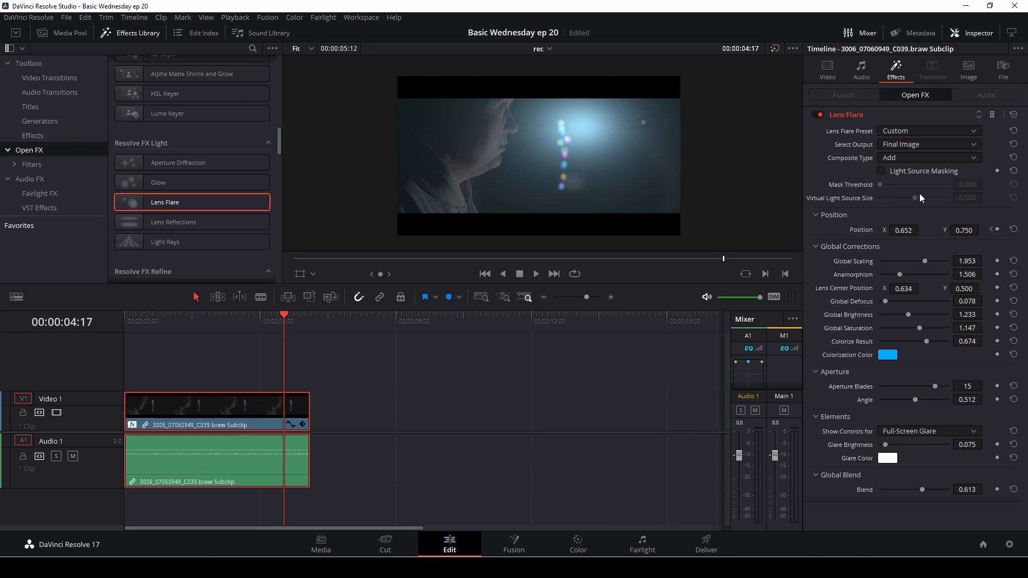
# Step: Look over the lens flare preset list, collapse the Lens Flare settings and disable the effect
pyautogui.click(919, 130)
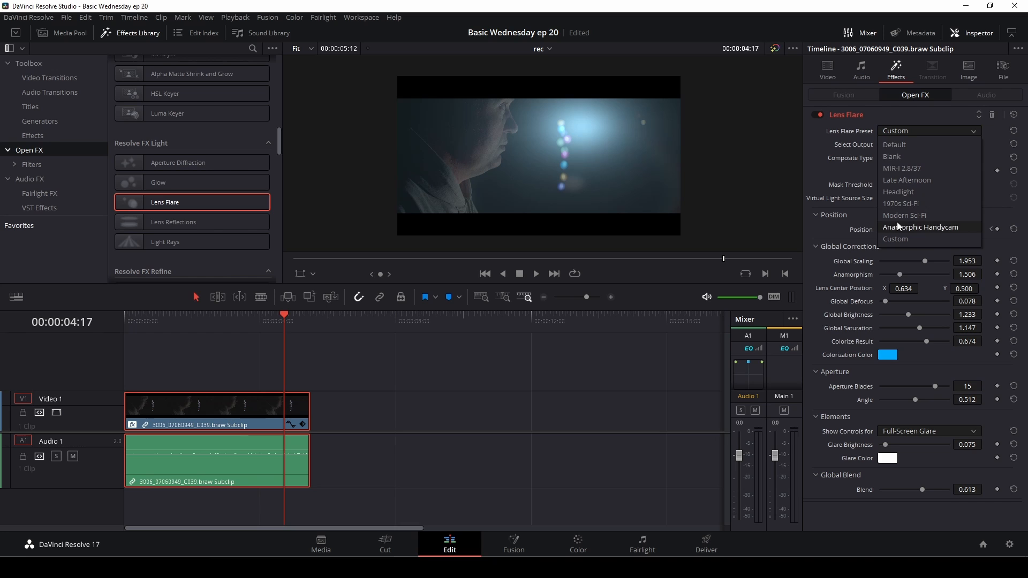
pyautogui.click(908, 114)
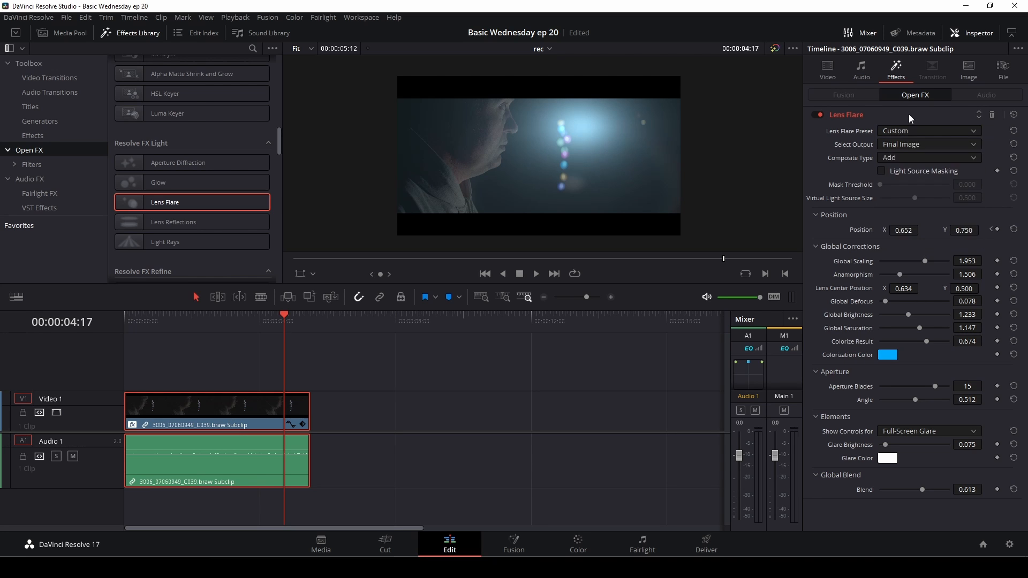
pyautogui.click(909, 114)
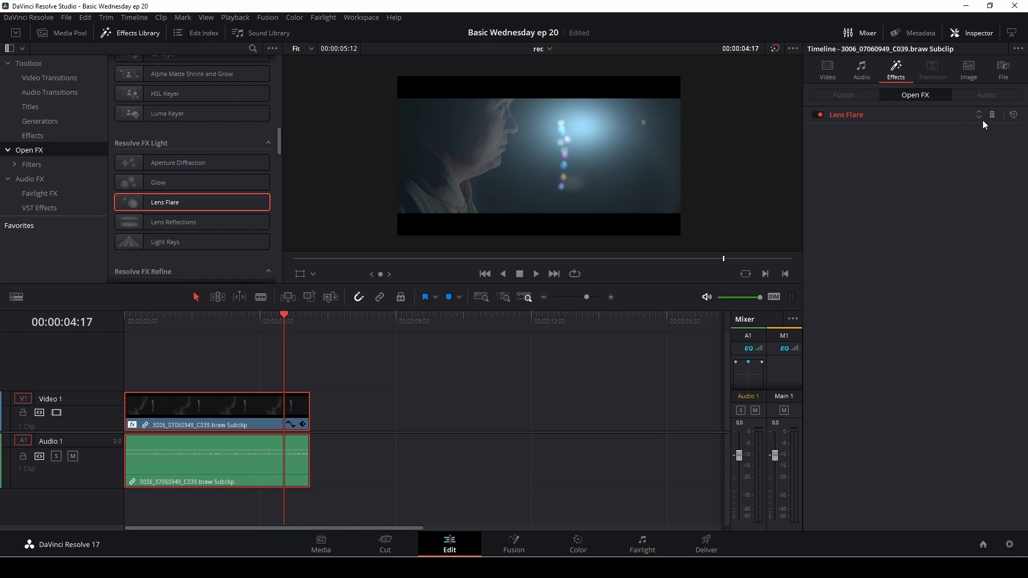
pyautogui.click(816, 115)
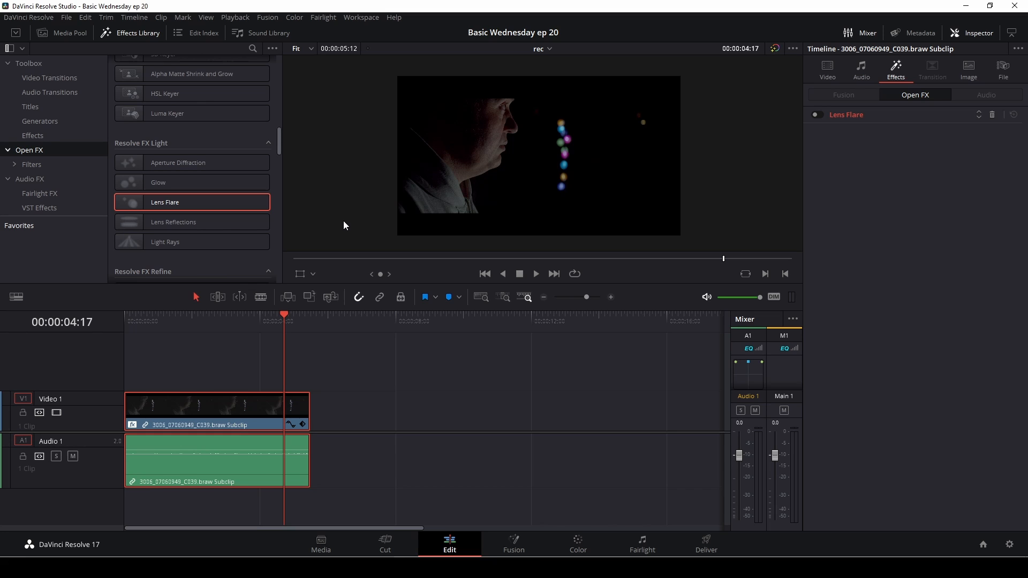
# Step: Apply the Light Rays effect to the video clip and show its settings at 00:00:01:18
pyautogui.moveTo(204, 242); pyautogui.dragTo(212, 399)
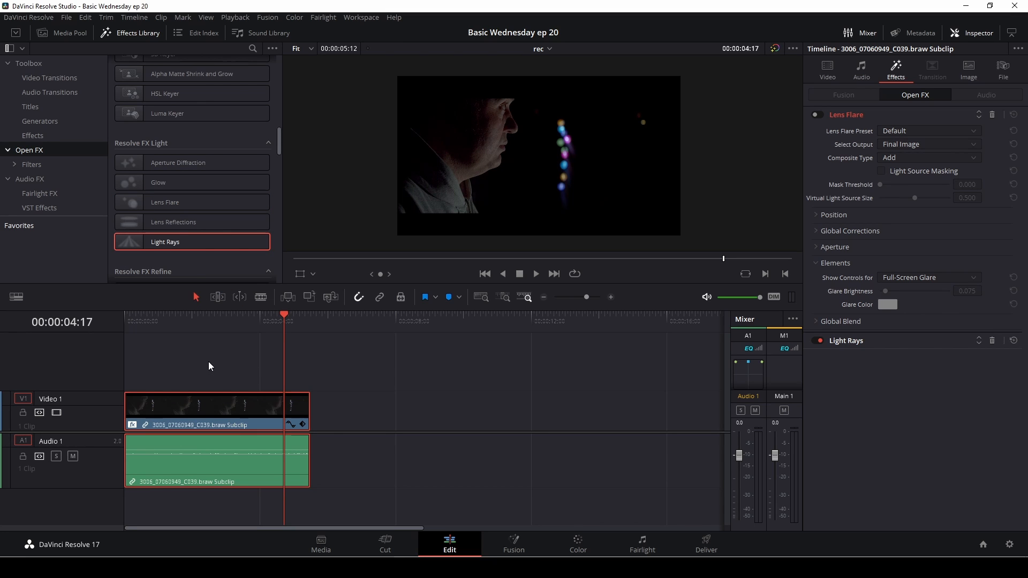
pyautogui.moveTo(287, 317); pyautogui.dragTo(184, 318)
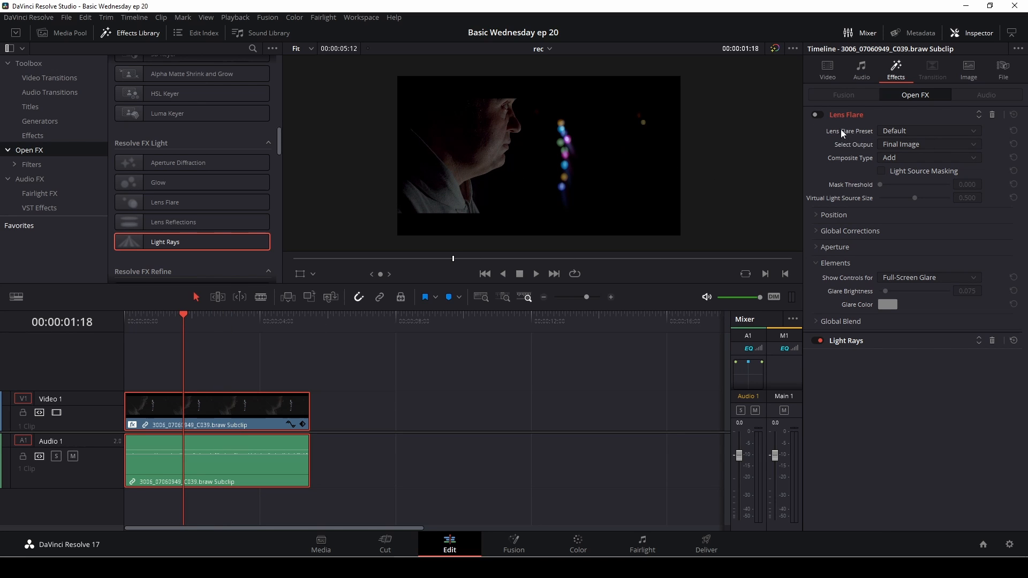
pyautogui.click(901, 343)
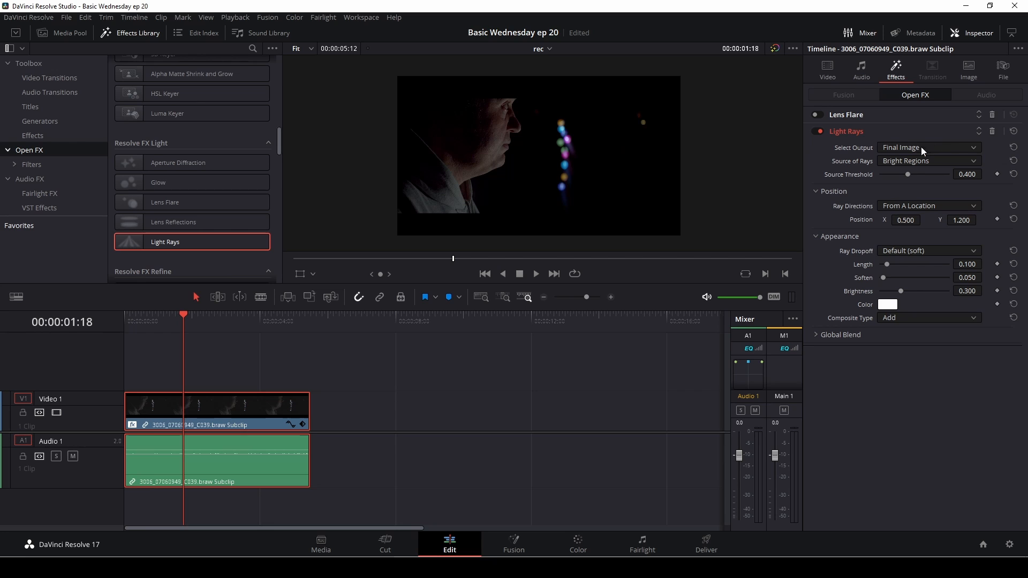
# Step: Preview the Light Rays Alone output and return the output to Final Image
pyautogui.click(963, 146)
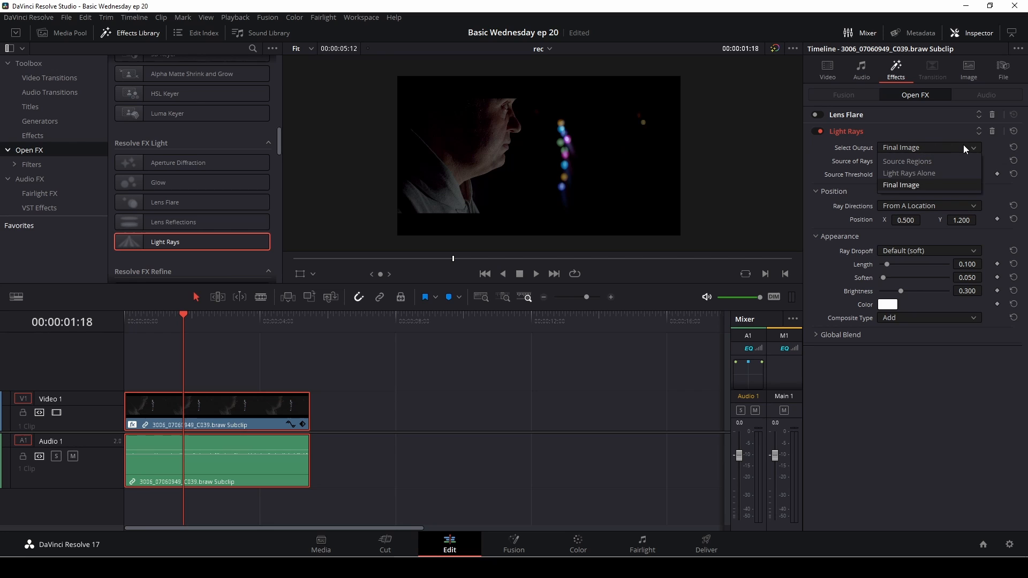
pyautogui.click(938, 172)
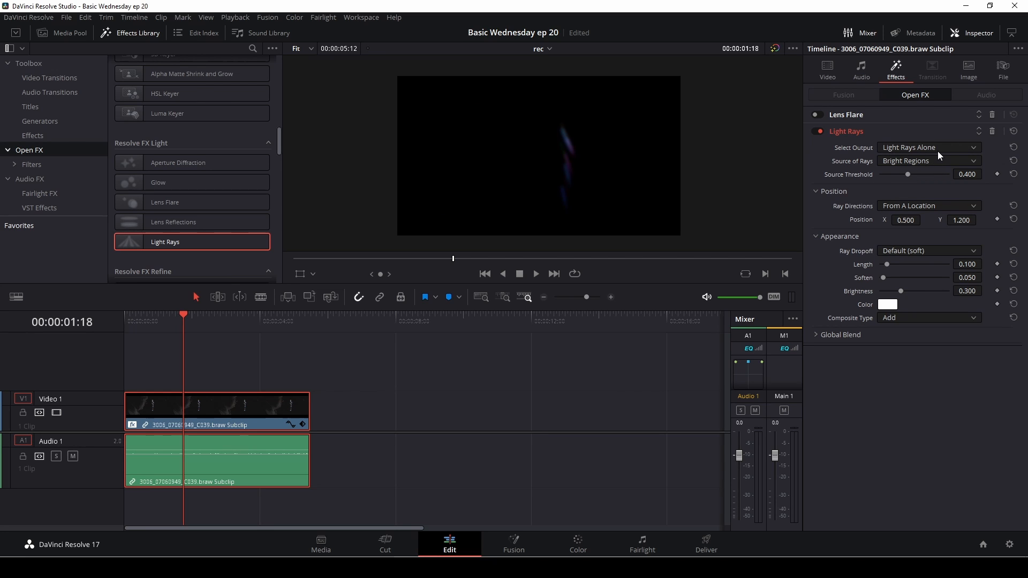
pyautogui.click(959, 148)
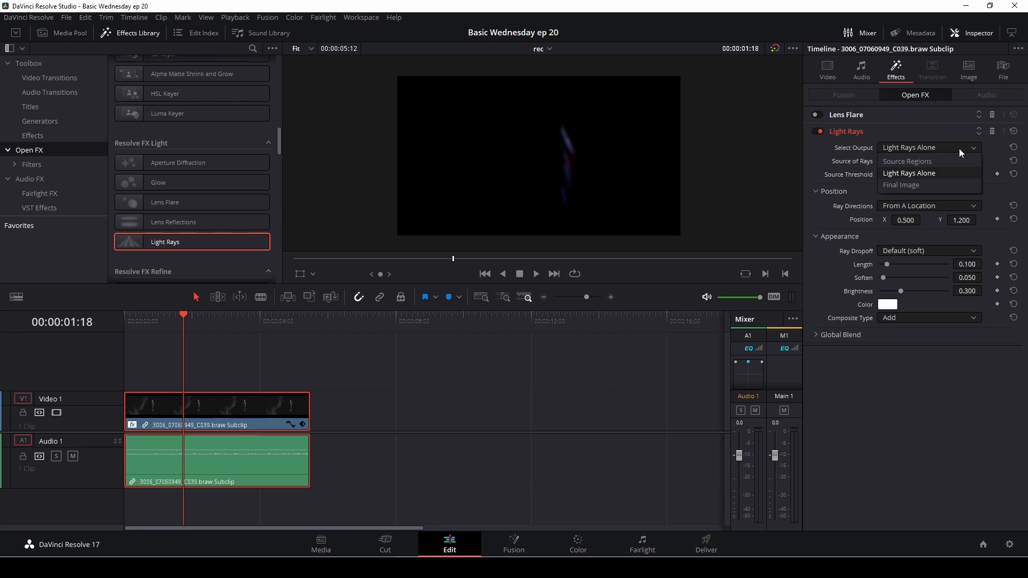
pyautogui.click(936, 185)
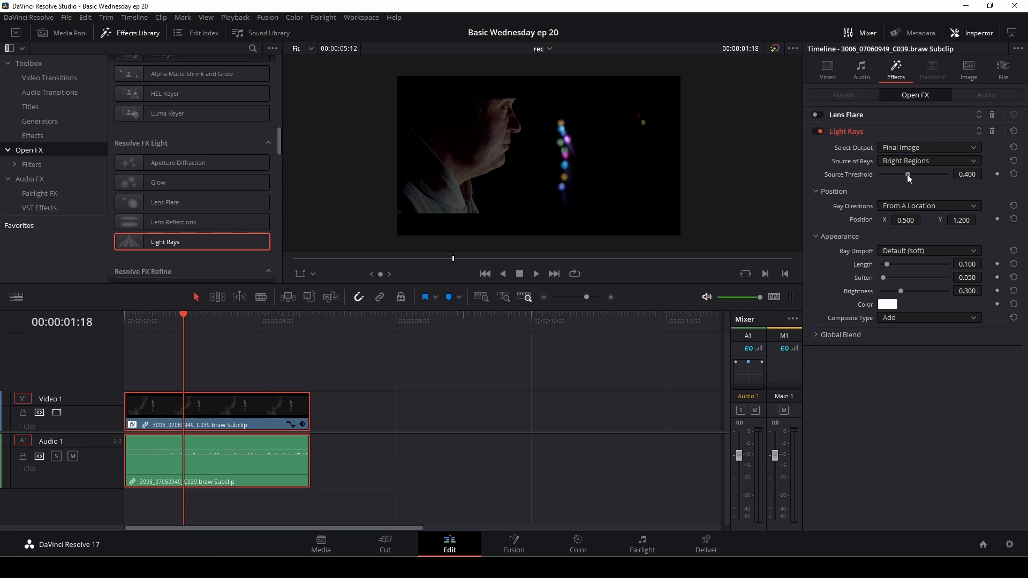
# Step: Set the light rays' Source Threshold to 0.310, Position to X 0.401 and Y 1.239, Length to 0.279, Soften to 0.163 and Brightness to 0.473
pyautogui.moveTo(907, 175)
pyautogui.mouseDown()
pyautogui.moveTo(950, 178)
pyautogui.moveTo(882, 178)
pyautogui.moveTo(901, 176)
pyautogui.mouseUp()
pyautogui.moveTo(910, 220); pyautogui.dragTo(963, 220)
pyautogui.moveTo(888, 265); pyautogui.dragTo(899, 265)
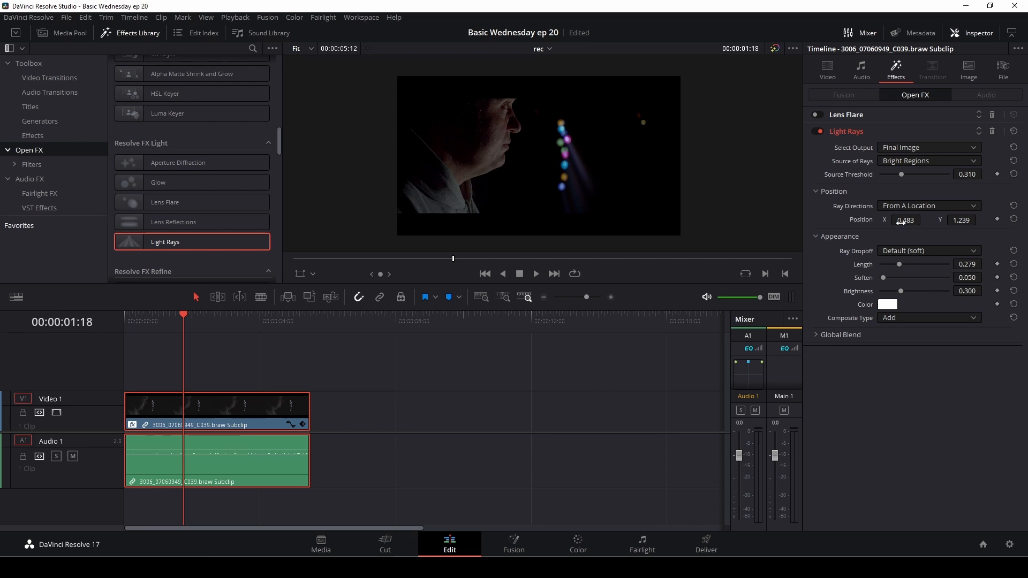
pyautogui.moveTo(901, 222); pyautogui.dragTo(904, 220)
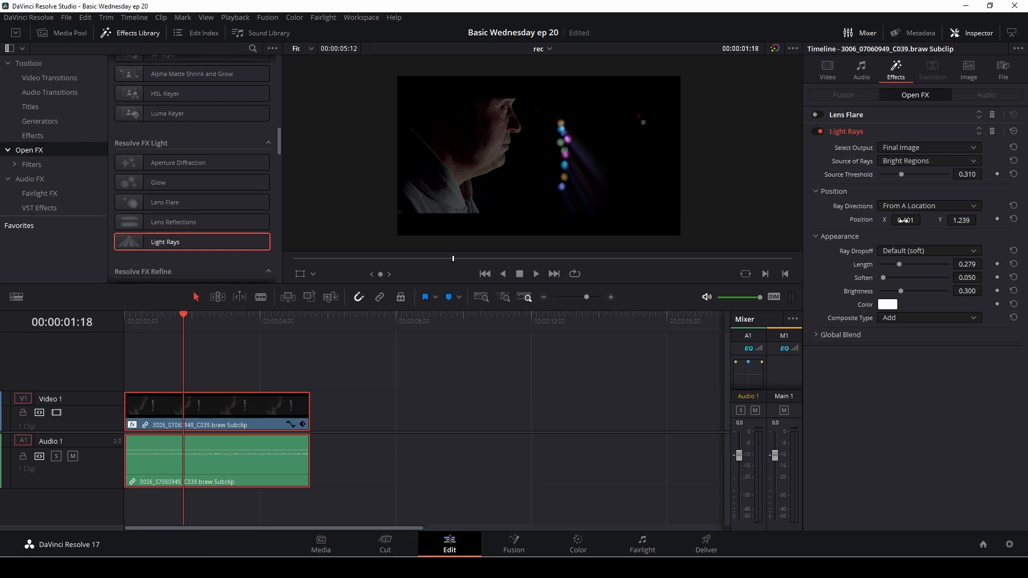
pyautogui.moveTo(883, 278); pyautogui.dragTo(913, 291)
# Step: Try the At An Angle ray direction with a different angle, and switch the direction back to From A Location
pyautogui.click(945, 205)
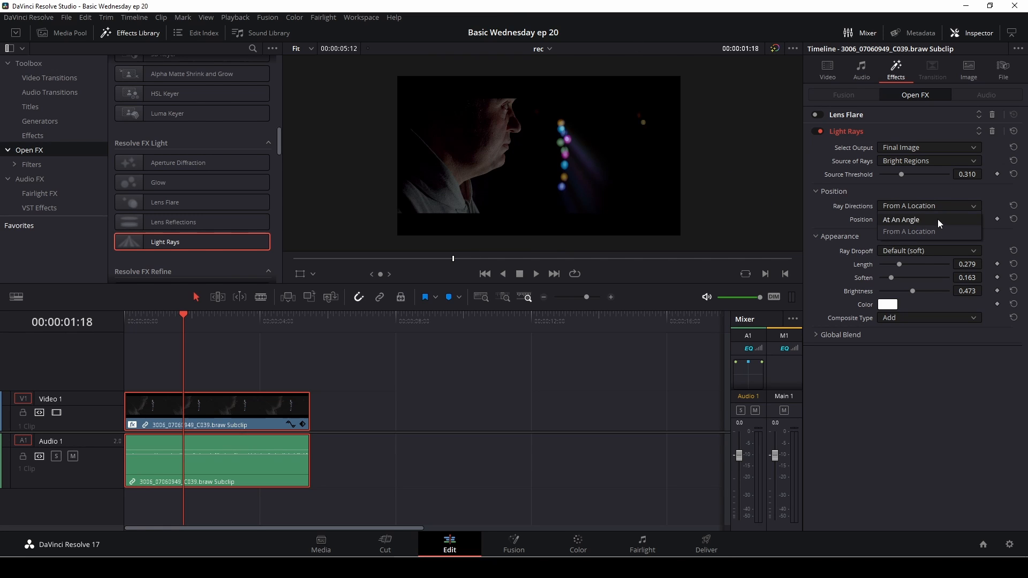
pyautogui.click(937, 219)
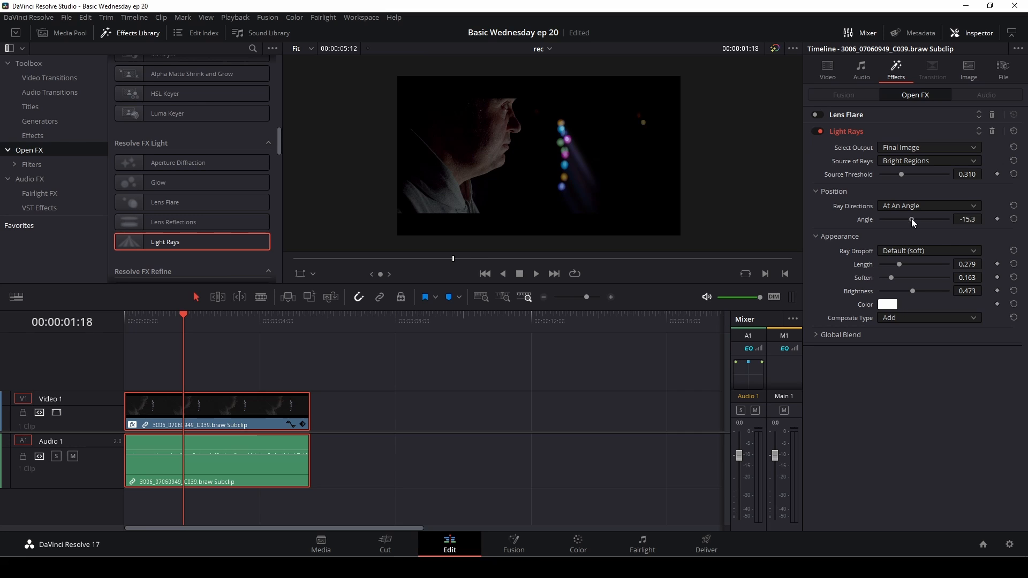
pyautogui.moveTo(911, 219); pyautogui.dragTo(907, 239)
pyautogui.click(941, 206)
pyautogui.click(939, 229)
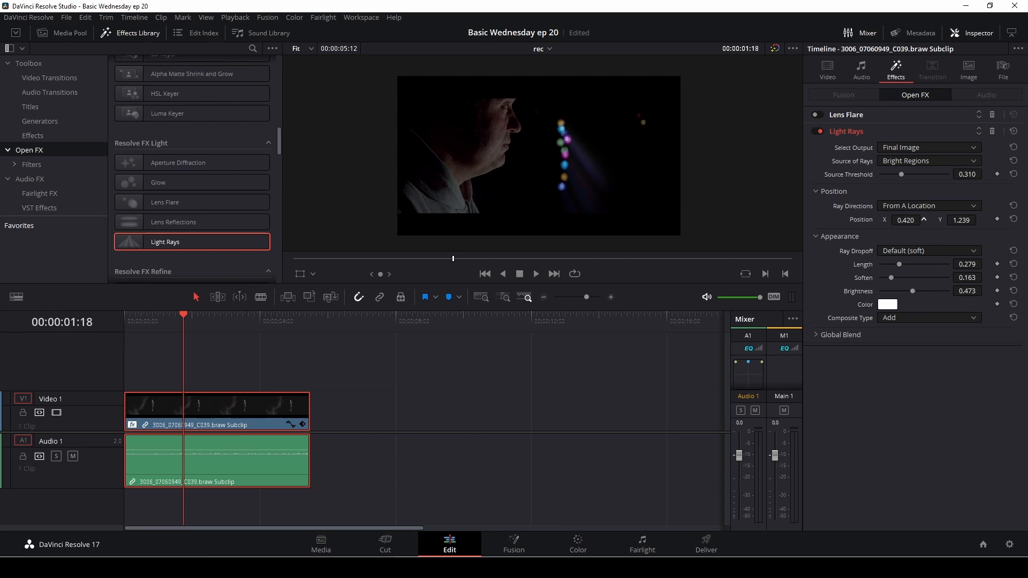
# Step: Set the light rays' position to X 0.323 and Y 1.226, and their Length to 0.411
pyautogui.moveTo(907, 221); pyautogui.dragTo(865, 220)
pyautogui.moveTo(963, 221)
pyautogui.mouseDown()
pyautogui.moveTo(1006, 222)
pyautogui.moveTo(956, 221)
pyautogui.mouseUp()
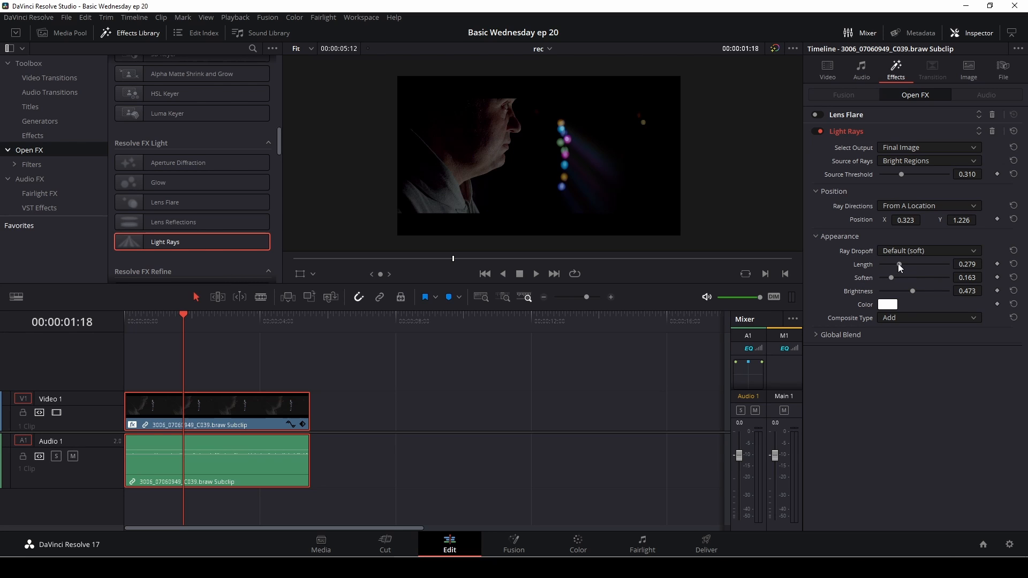
pyautogui.moveTo(899, 266); pyautogui.dragTo(908, 265)
# Step: Set the light rays' color to the purple sampled from the colored lights in the viewer image
pyautogui.click(887, 307)
pyautogui.moveTo(597, 165); pyautogui.dragTo(753, 211)
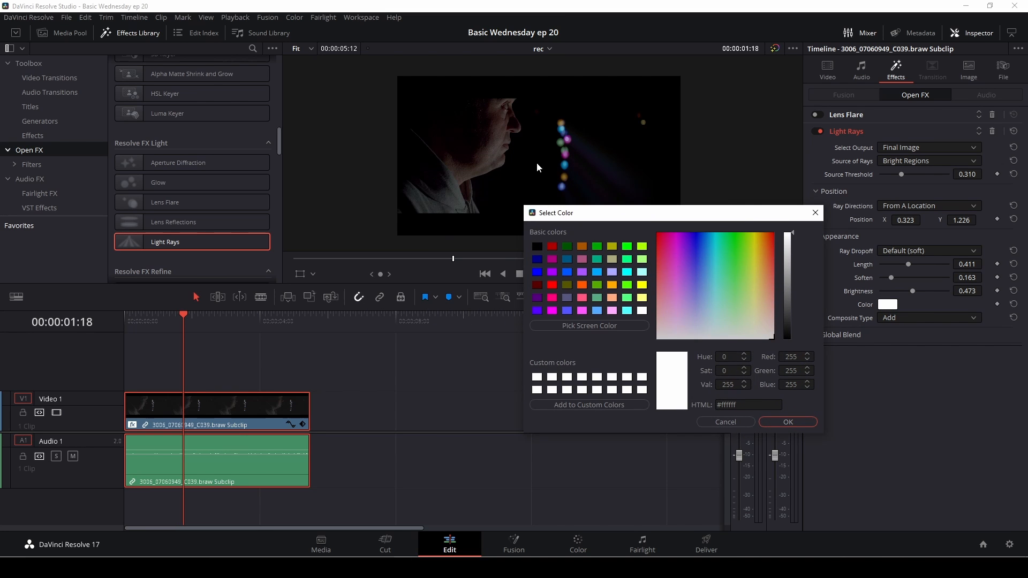
pyautogui.click(589, 325)
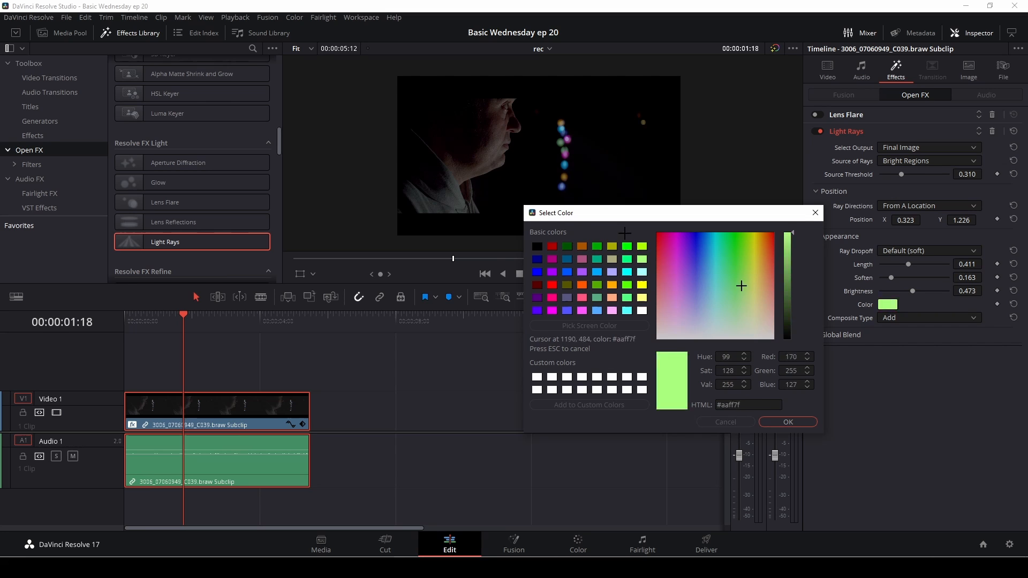
pyautogui.click(565, 155)
pyautogui.click(787, 423)
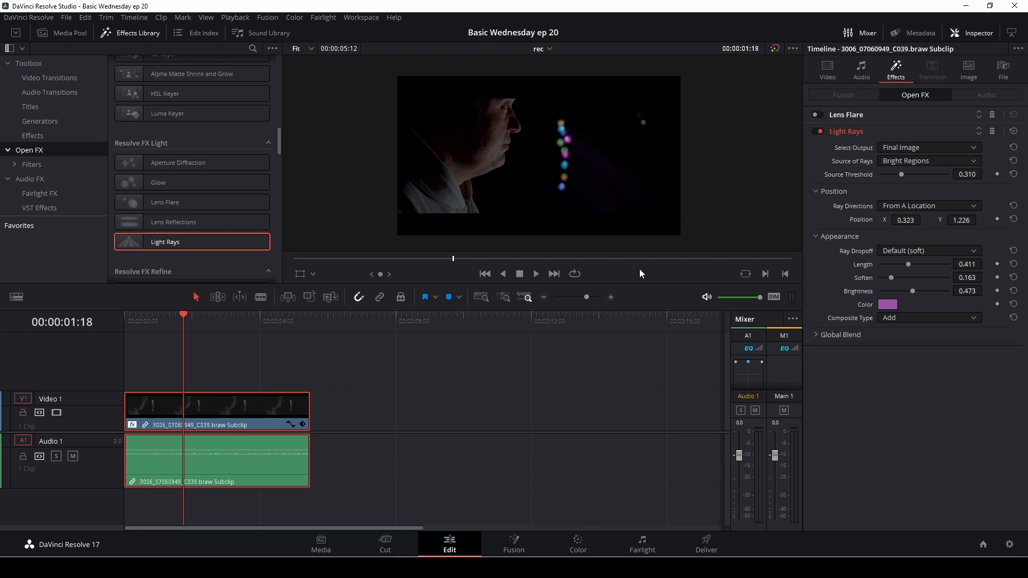
# Step: Set the light rays' Length to 0.000 at the start of the clip and keyframe it
pyautogui.moveTo(455, 261); pyautogui.dragTo(299, 261)
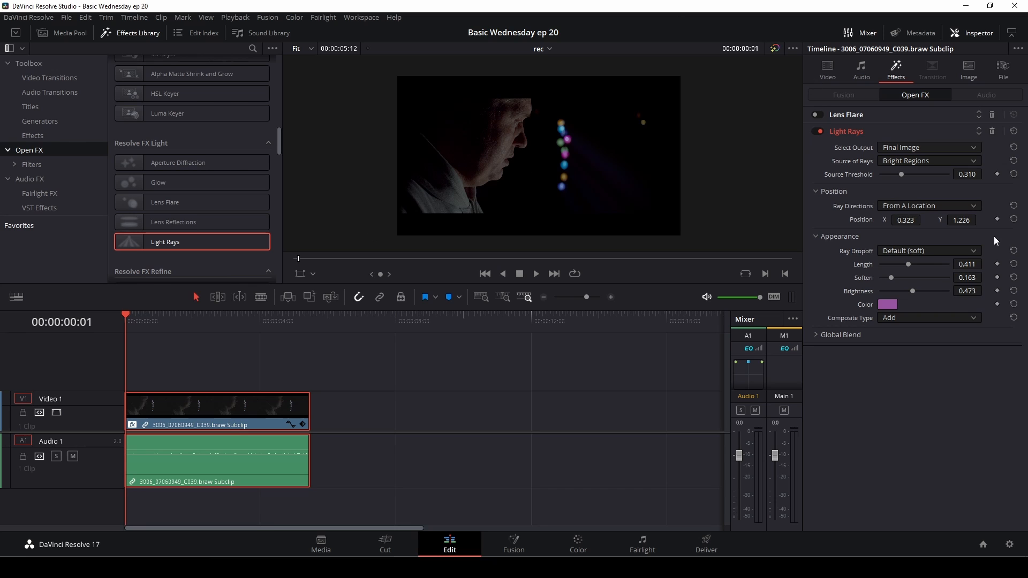
pyautogui.moveTo(908, 265); pyautogui.dragTo(885, 269)
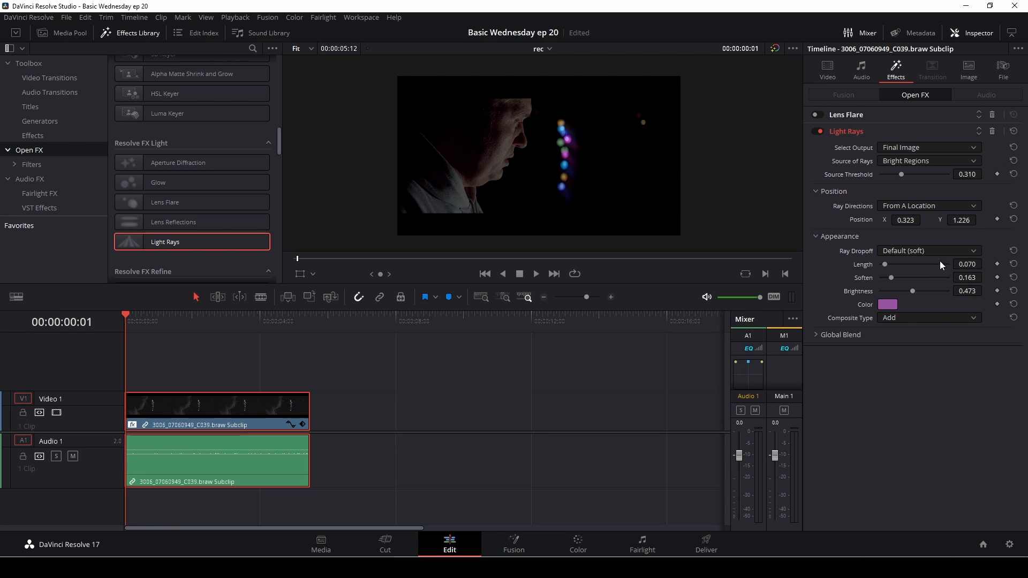
pyautogui.click(997, 265)
# Step: Set the light rays' Length to 0.442 at 00:00:04:07 and return to the clip's start
pyautogui.moveTo(161, 324); pyautogui.dragTo(269, 324)
pyautogui.moveTo(880, 266); pyautogui.dragTo(908, 266)
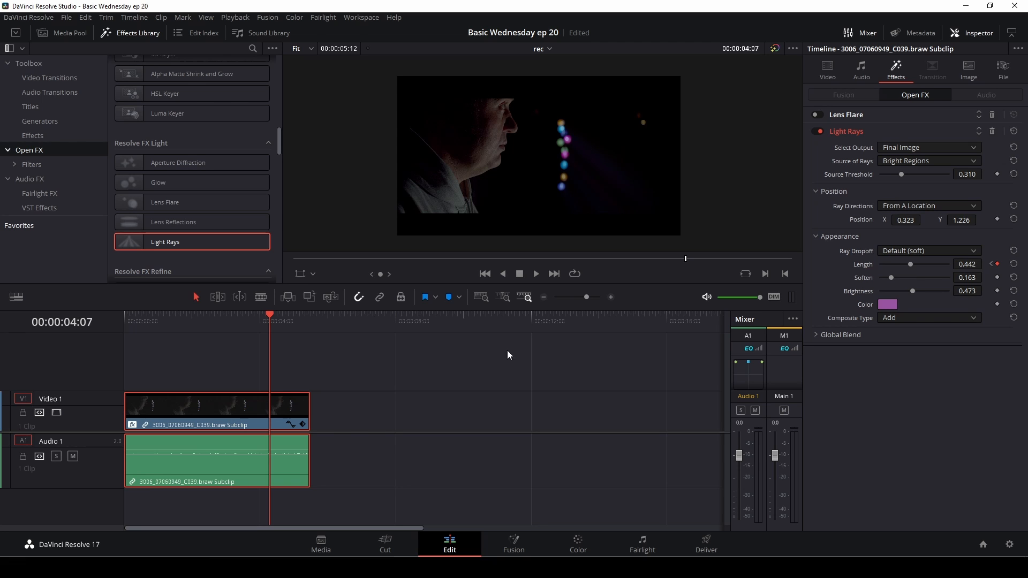
pyautogui.moveTo(269, 319); pyautogui.dragTo(120, 323)
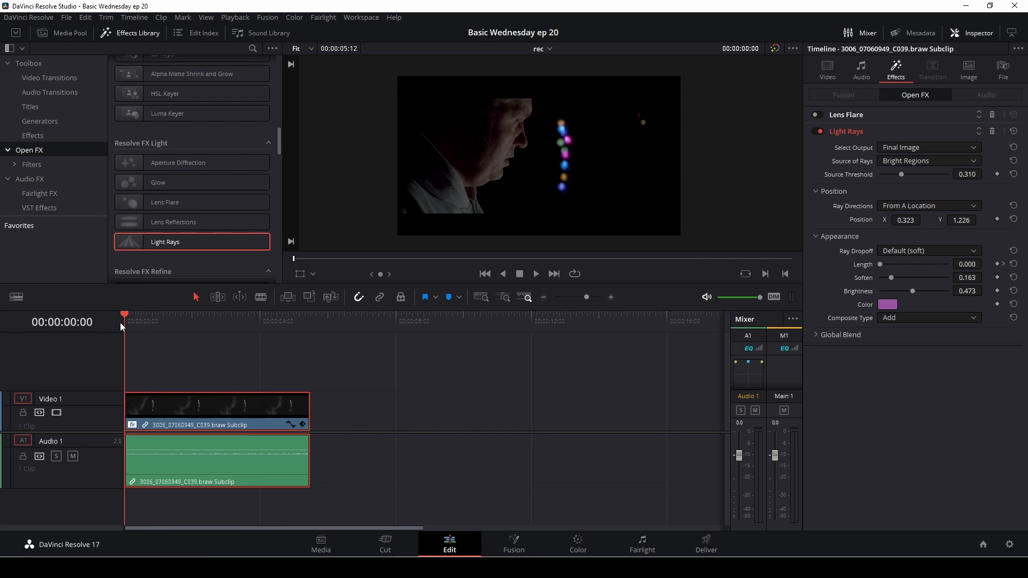